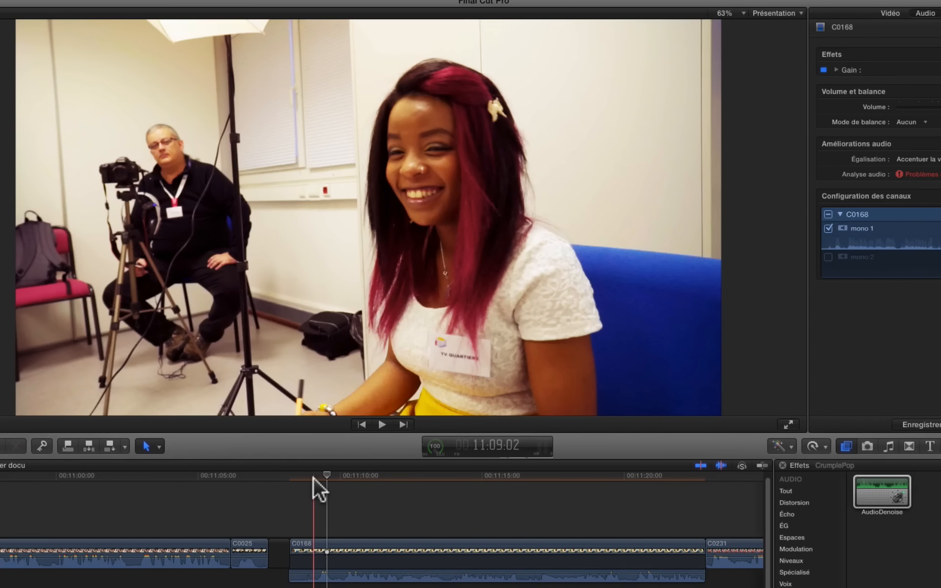
Play clip C0168 to hear its original sound and check its Gain effect.
key(space)
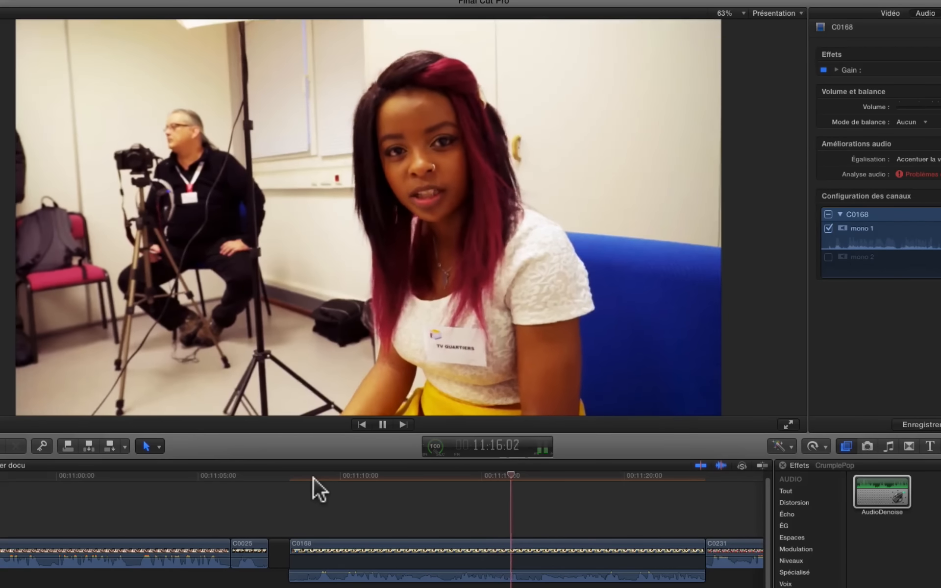
key(space)
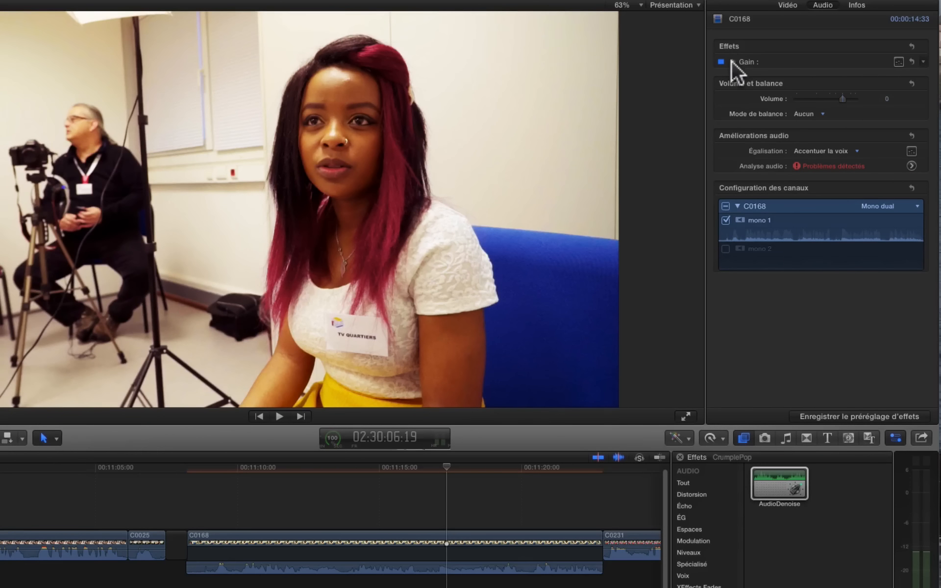
click(732, 60)
click(732, 60)
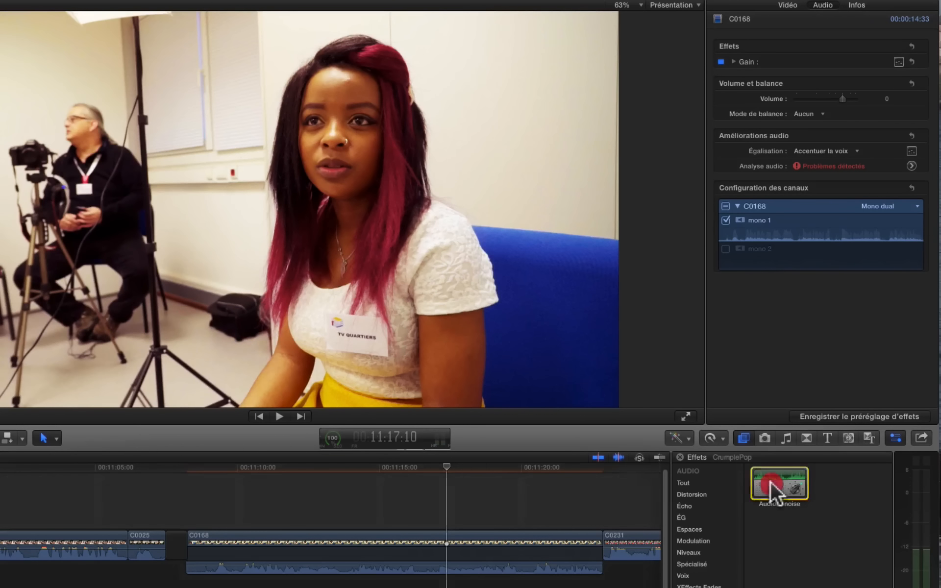
Apply the AudioDenoise effect to clip C0168 and raise the clip's volume to 6.
drag(773, 488, 304, 573)
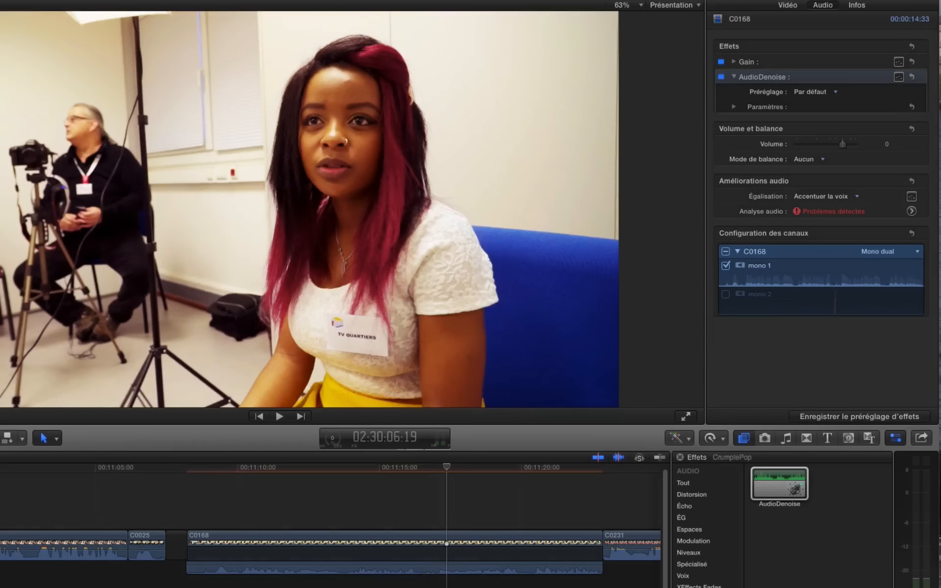
drag(887, 143, 887, 134)
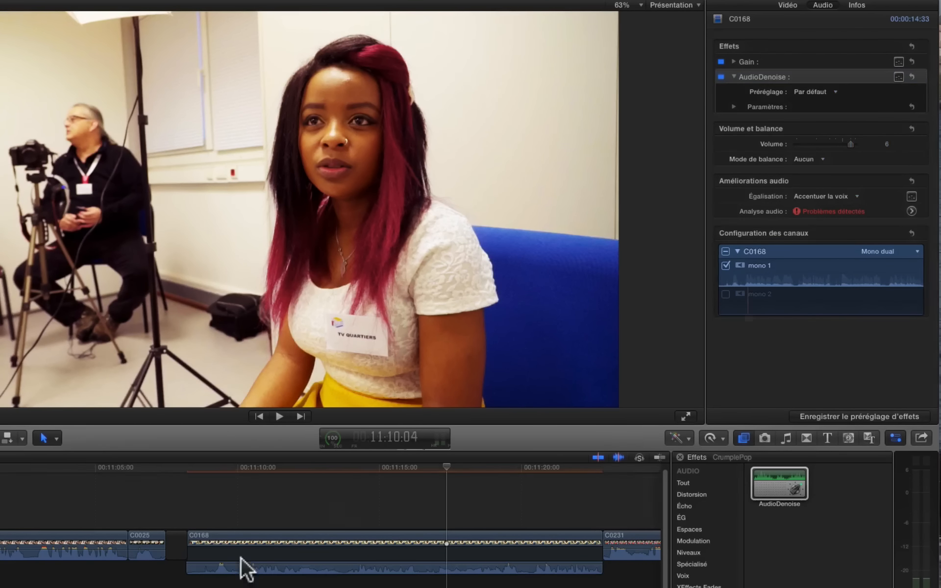
Play clip C0168 while switching AudioDenoise off and back on to compare the sound.
key(space)
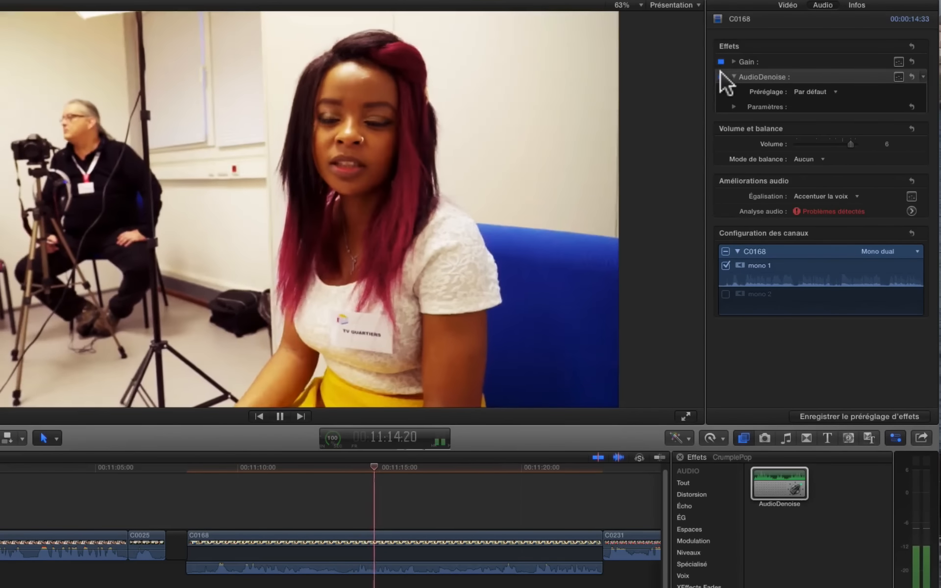
click(721, 74)
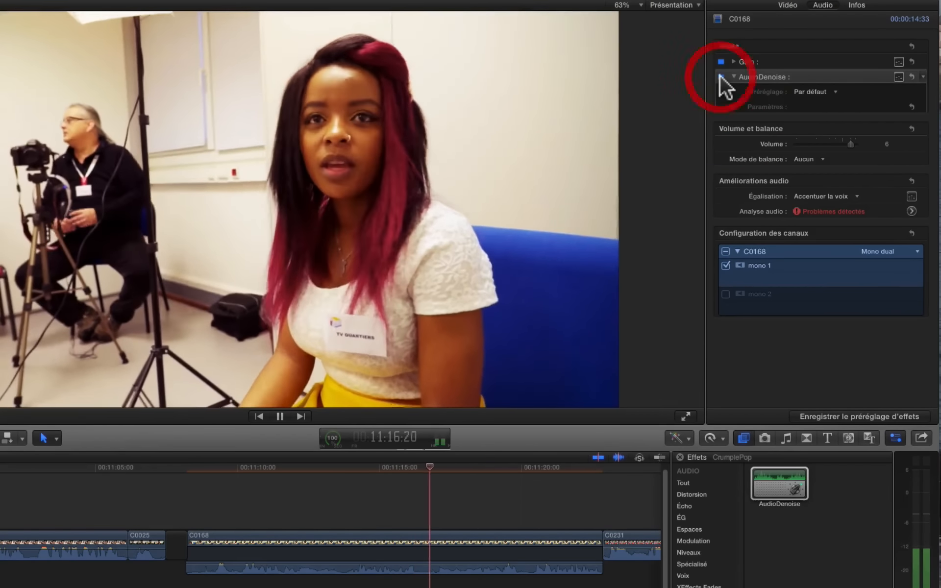
click(720, 75)
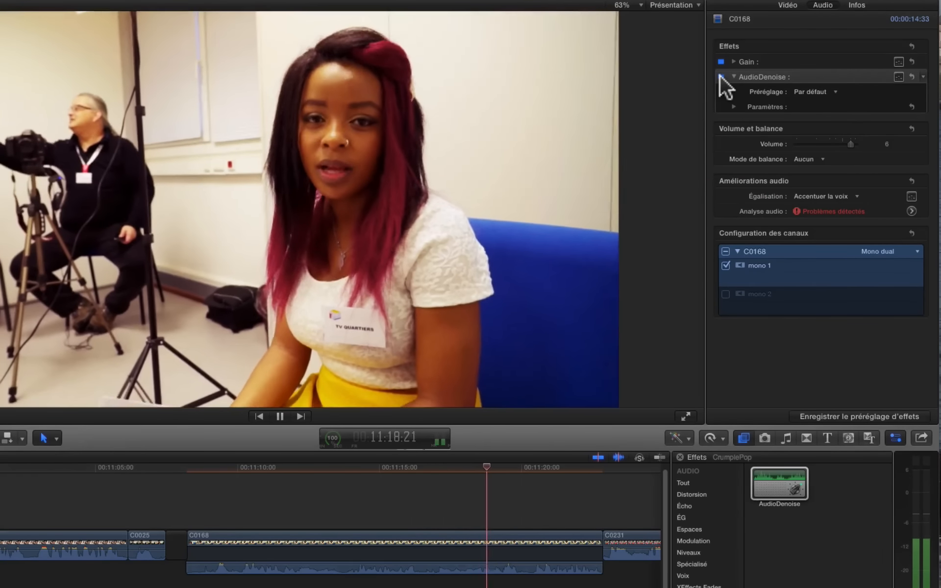
key(space)
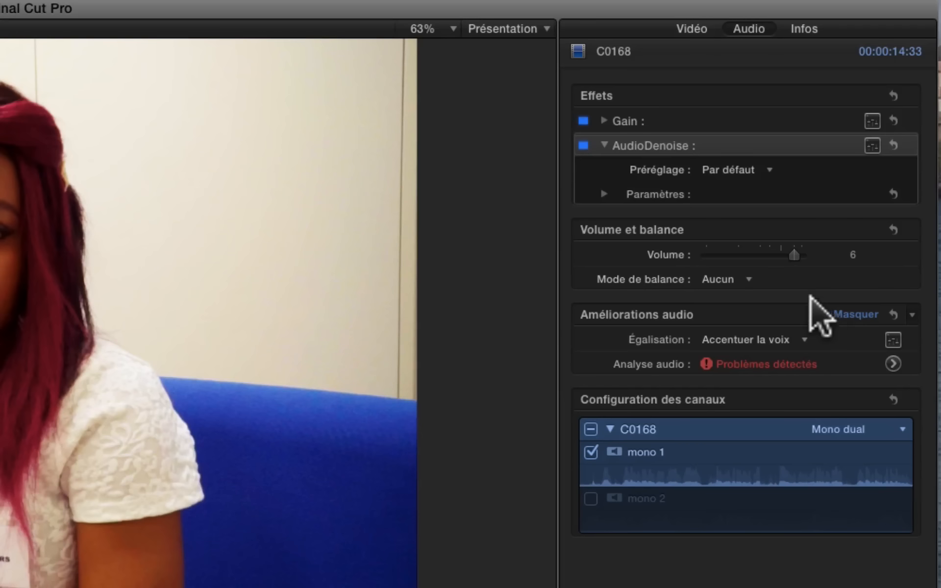
Adjust the AudioDenoise Strength of clip C0168 during playback, trying 100 and settling on 58.
click(605, 194)
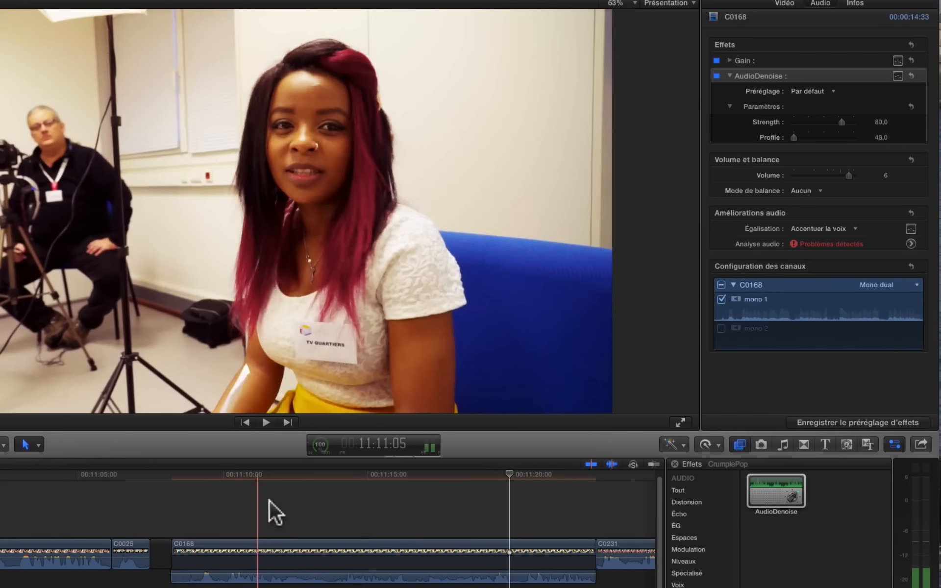
click(212, 496)
key(space)
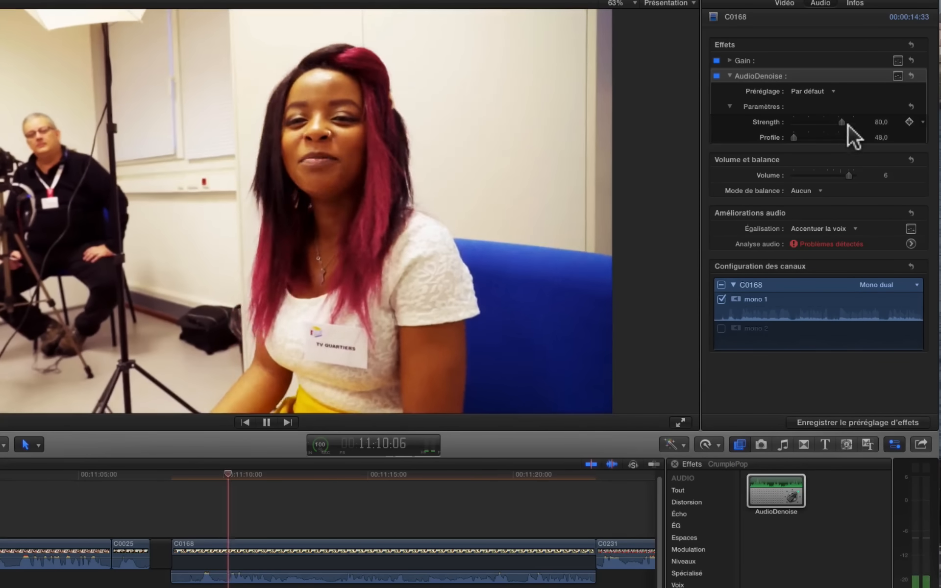
drag(843, 121, 931, 143)
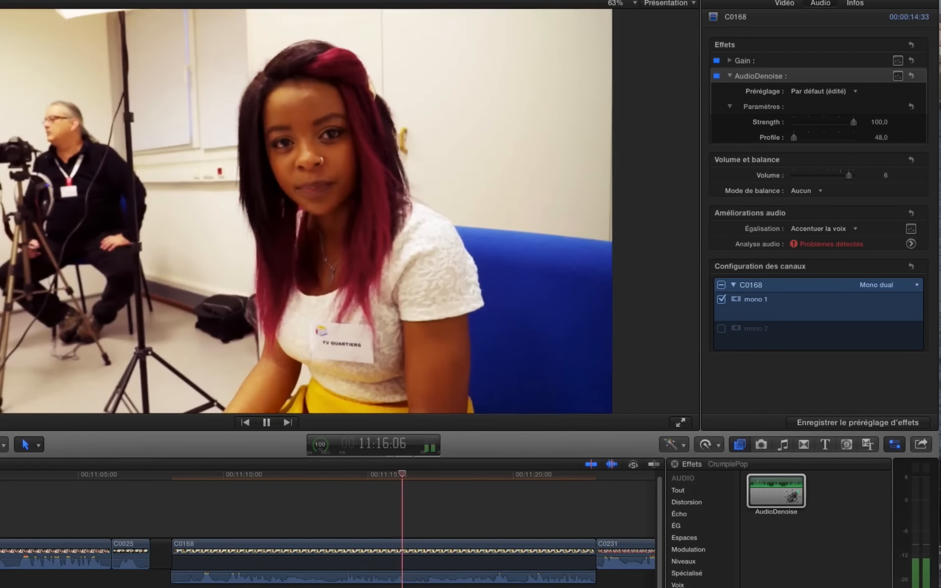
drag(852, 120, 829, 129)
click(184, 536)
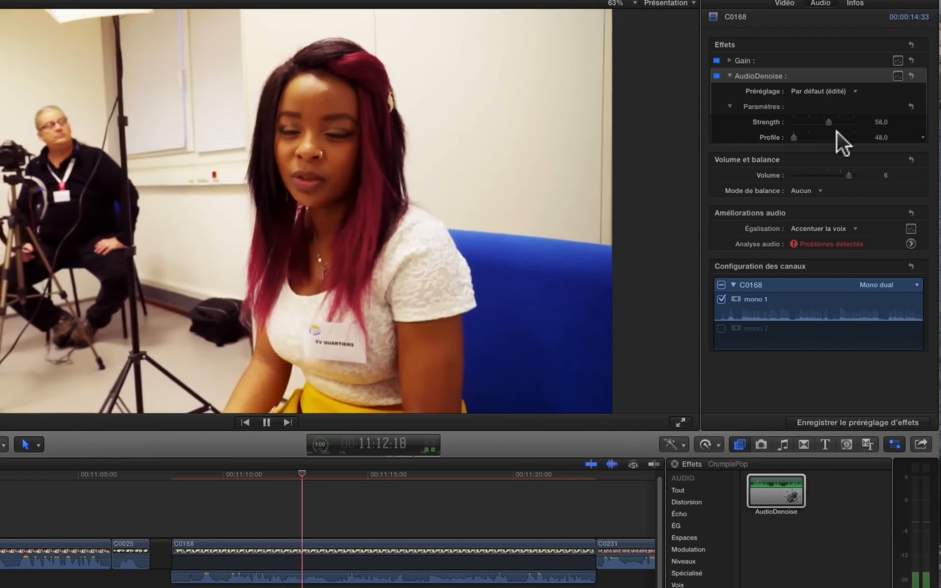
key(space)
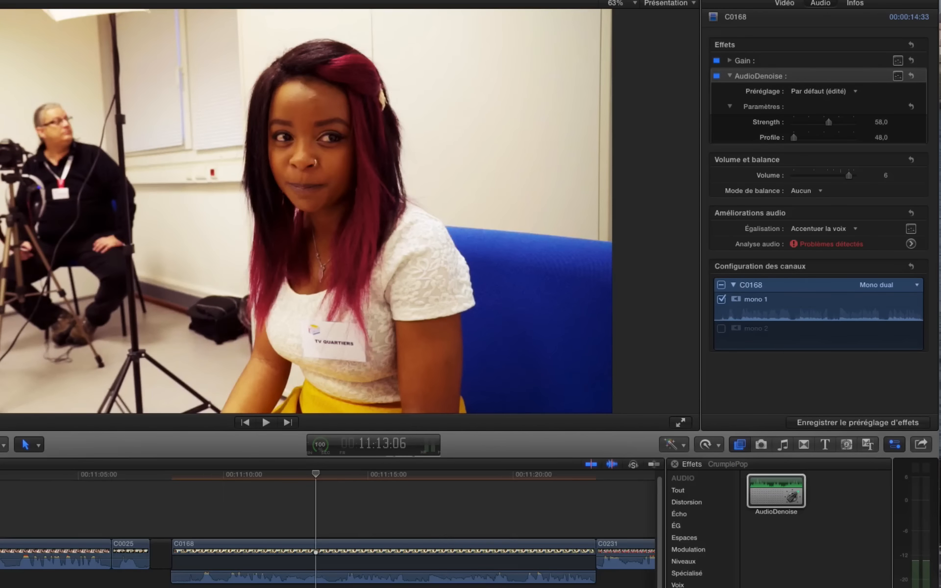
Play clip C0231 to hear its original sound and return the playhead near the clip's start.
scroll(204, 543, right, 10)
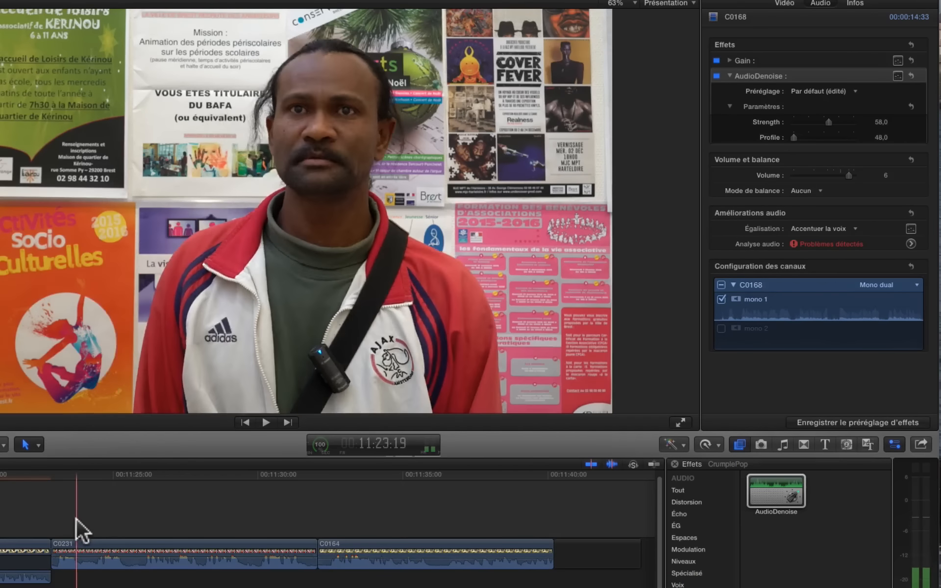
key(space)
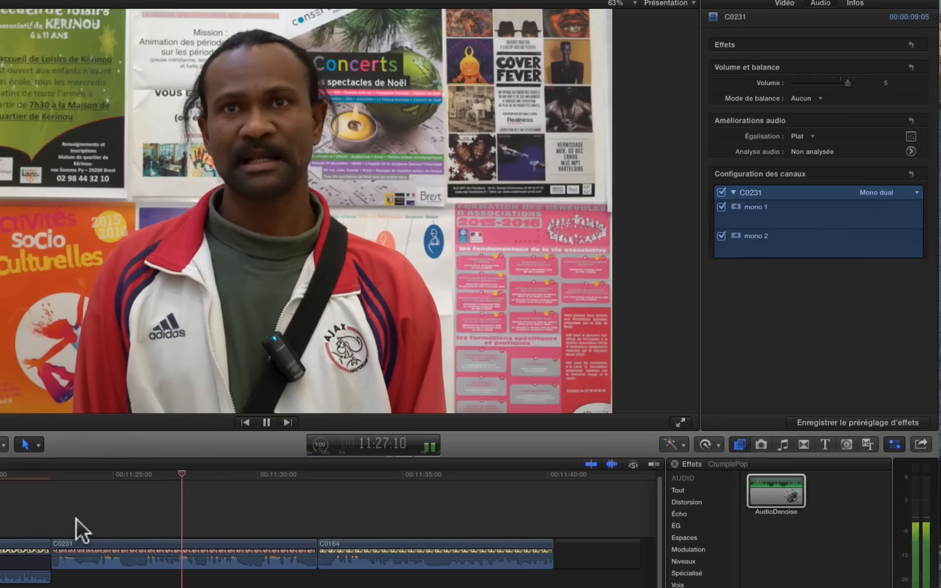
click(131, 478)
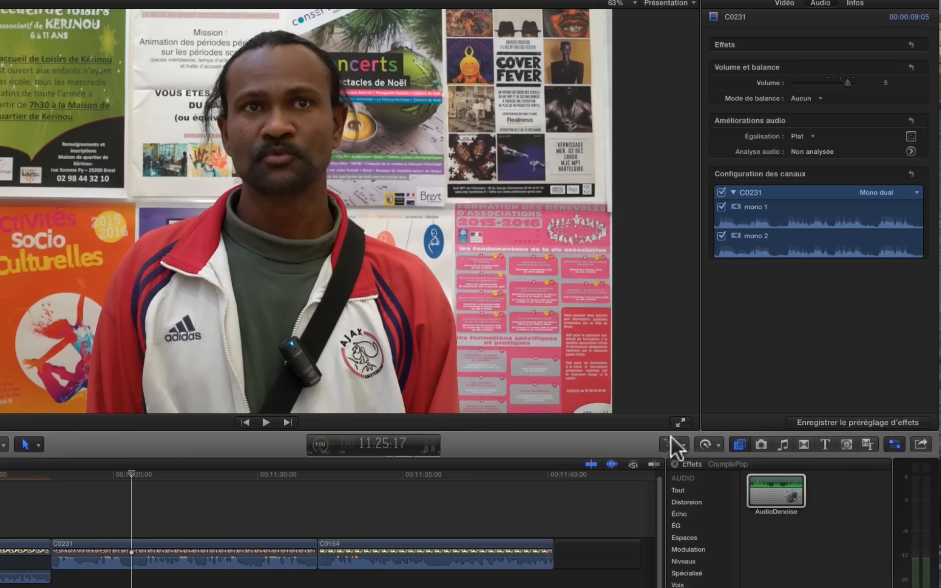
Apply the AudioDenoise effect to clip C0231 and raise the clip's volume to 12.
drag(766, 480, 141, 549)
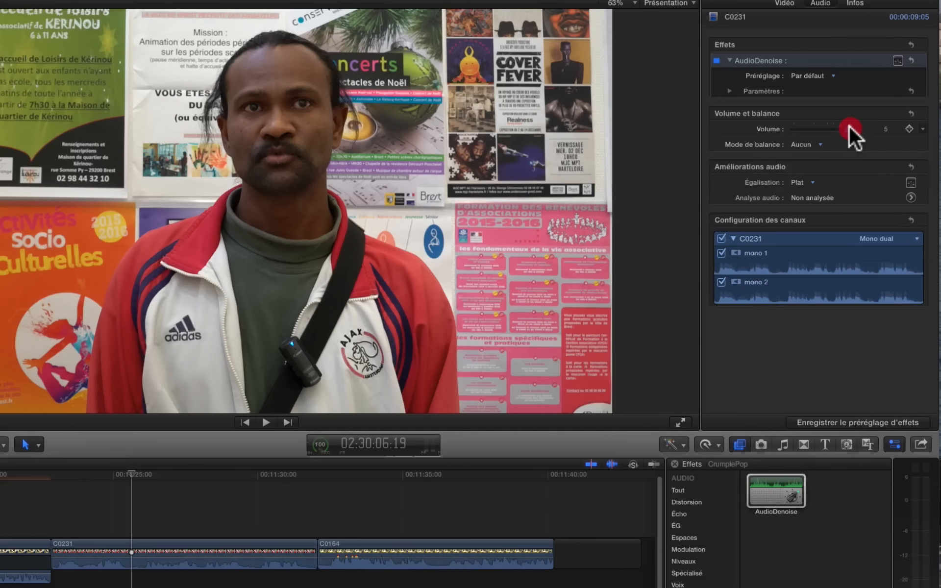
drag(849, 126, 861, 126)
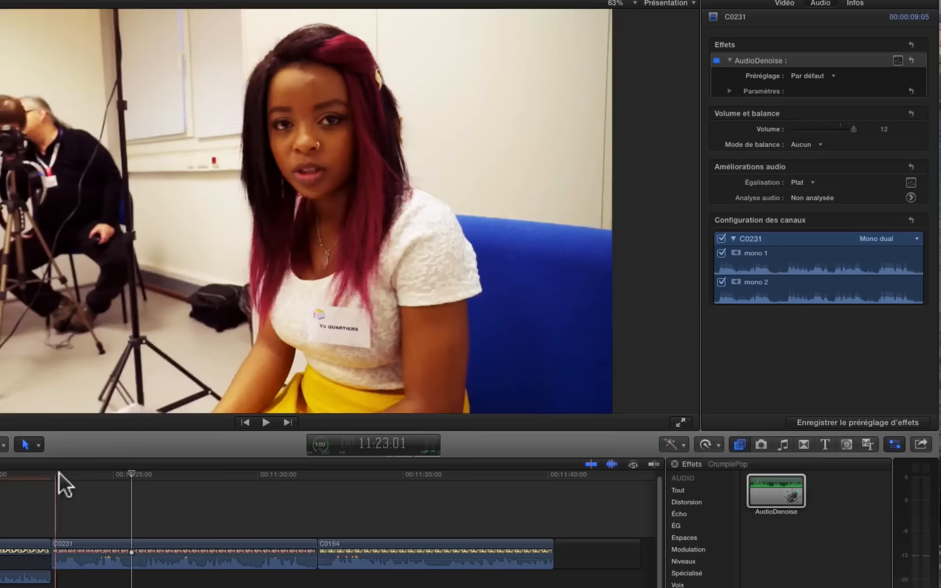
Play clip C0231 from its start and set its AudioDenoise Strength to 61.
click(59, 472)
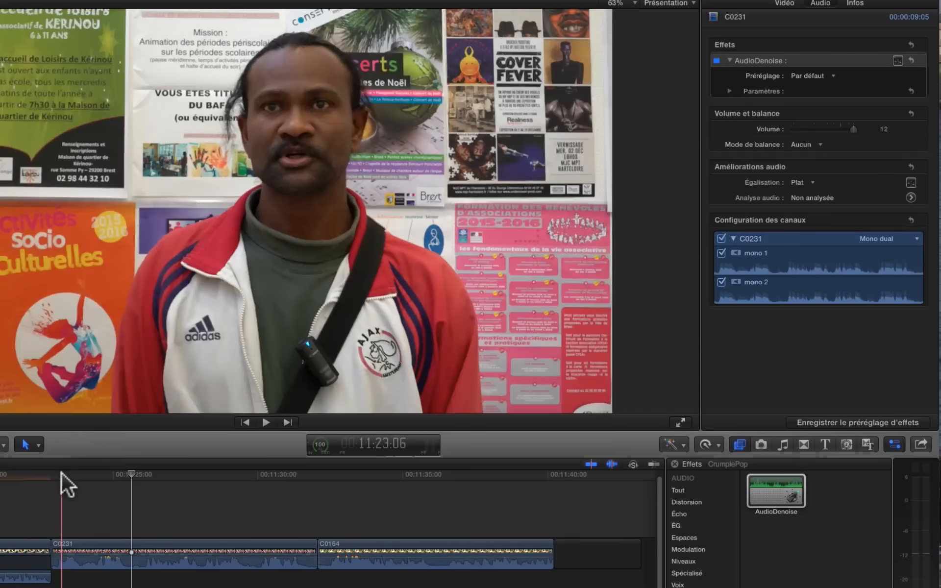
key(space)
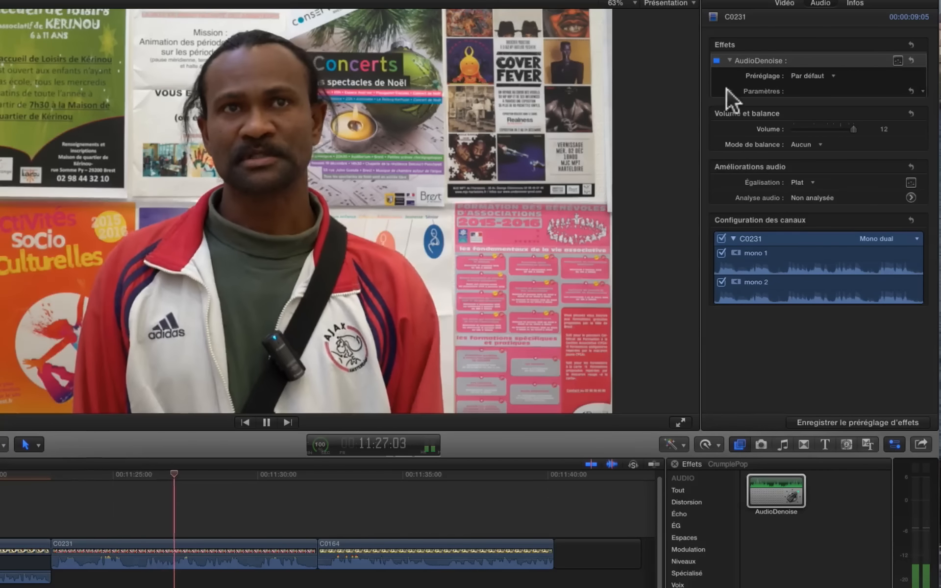
click(728, 91)
drag(842, 106, 831, 106)
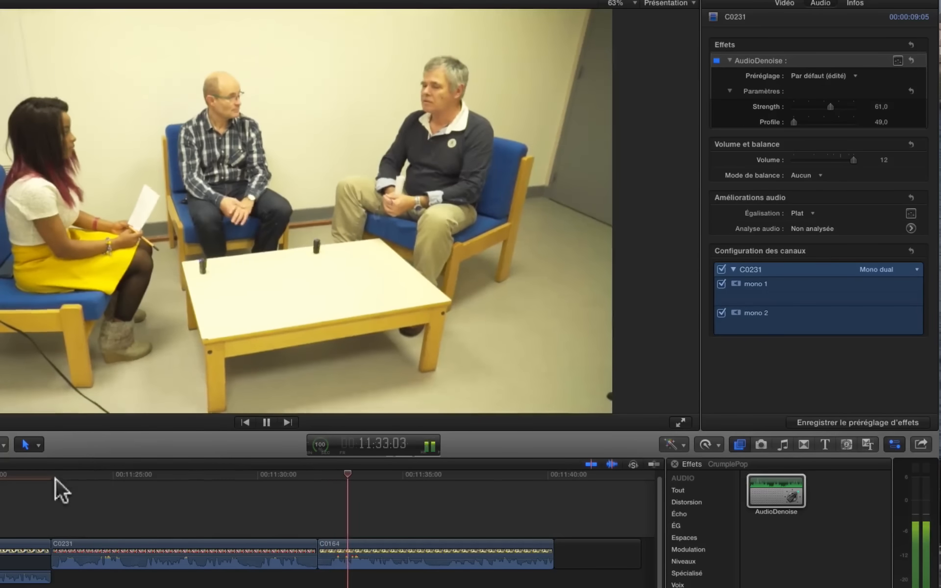
Replay clip C0231 several times, switching AudioDenoise off and back on to compare the sound with and without noise reduction.
click(55, 478)
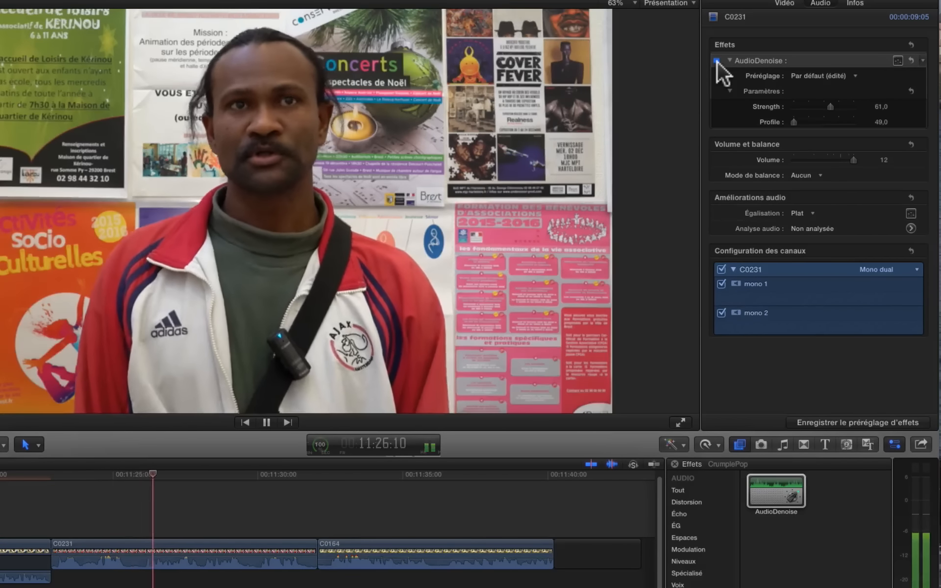
click(716, 61)
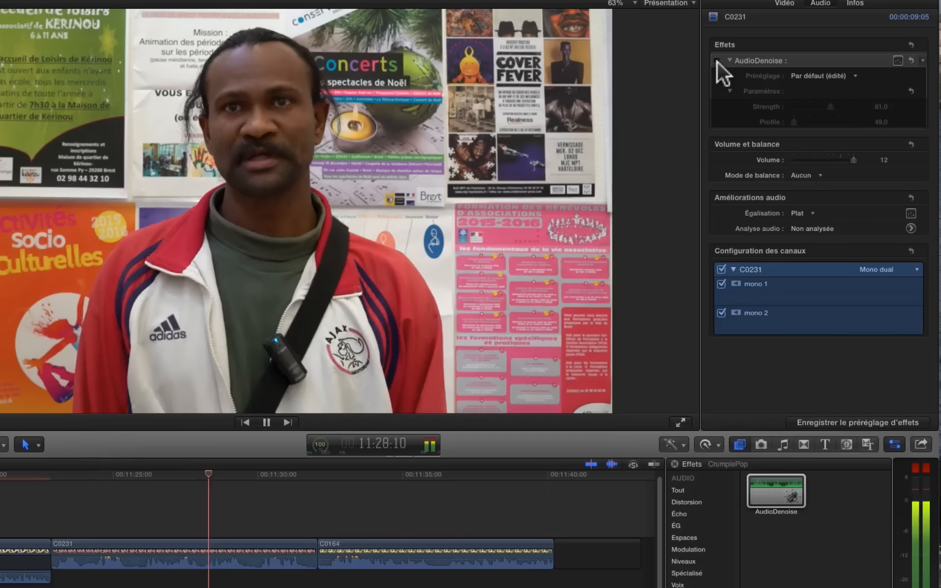
click(717, 60)
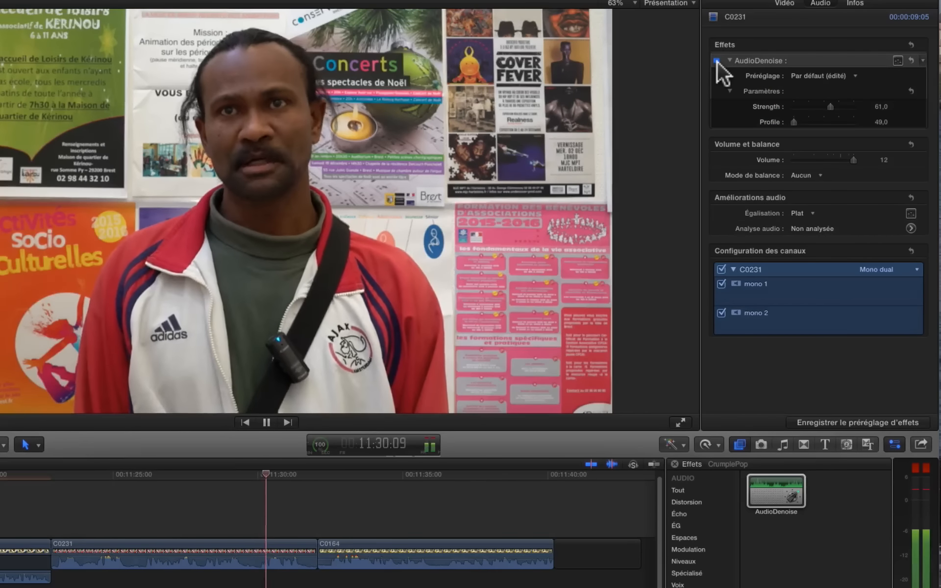
key(space)
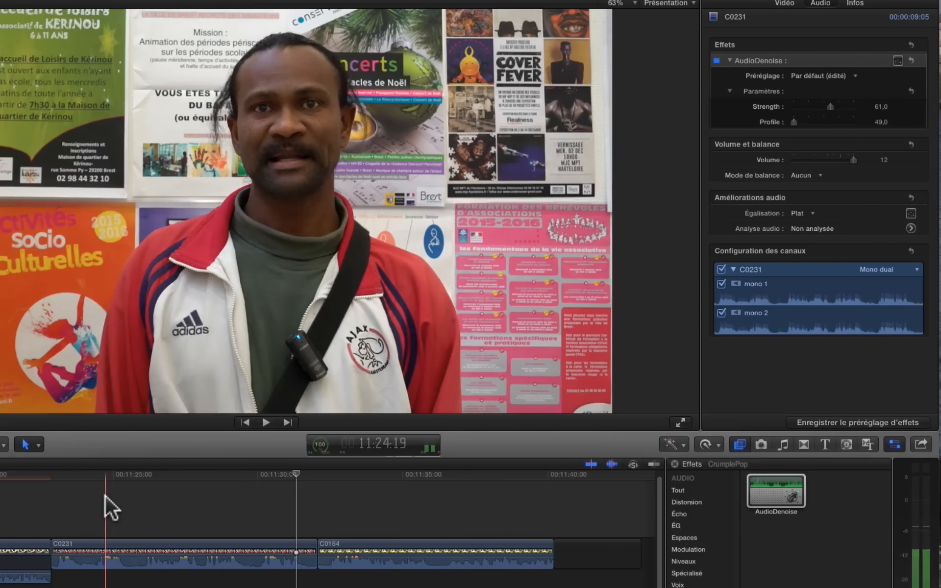
key(space)
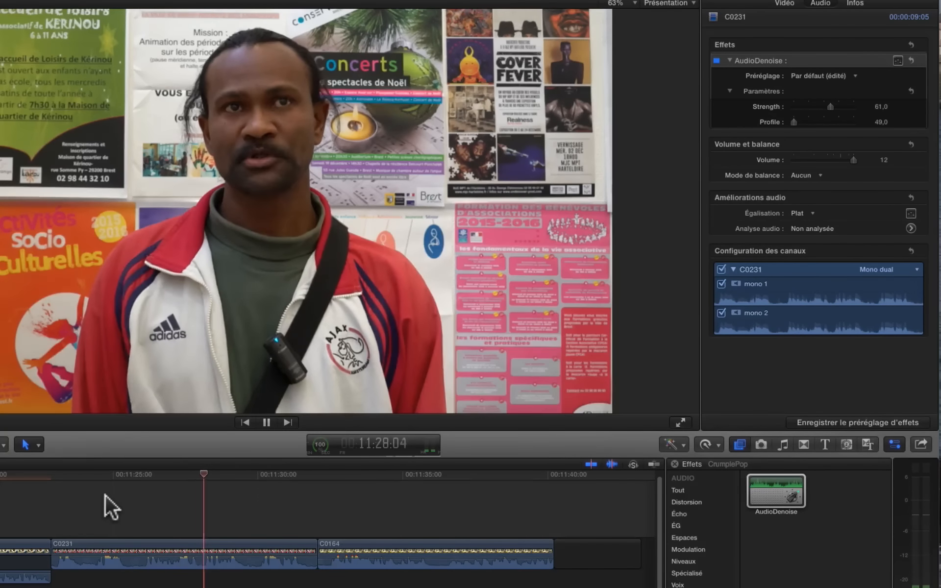
click(58, 475)
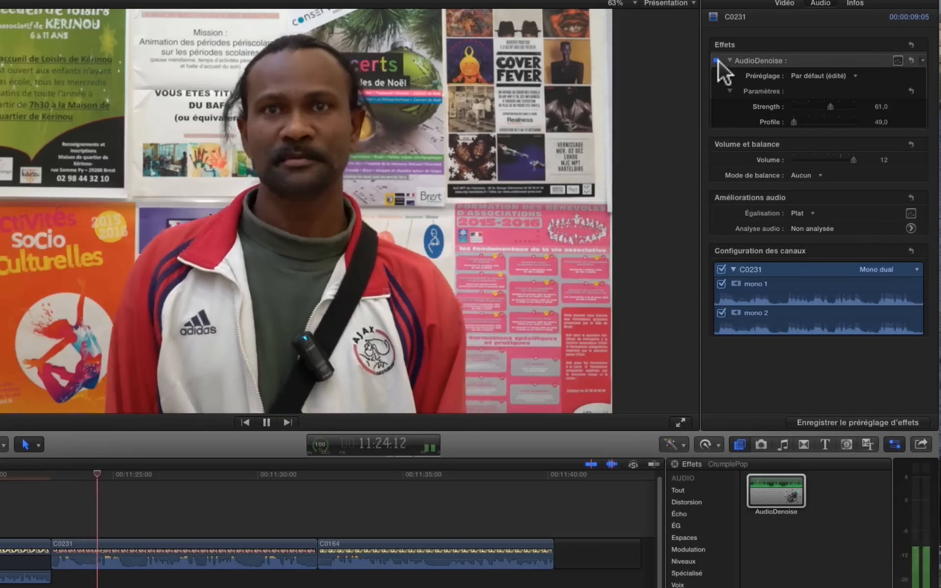
click(717, 60)
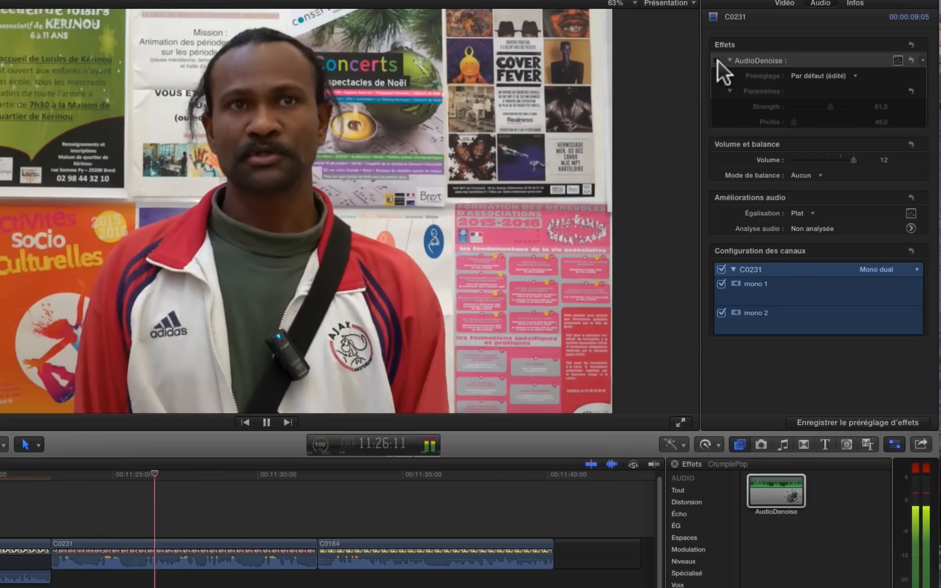
click(717, 60)
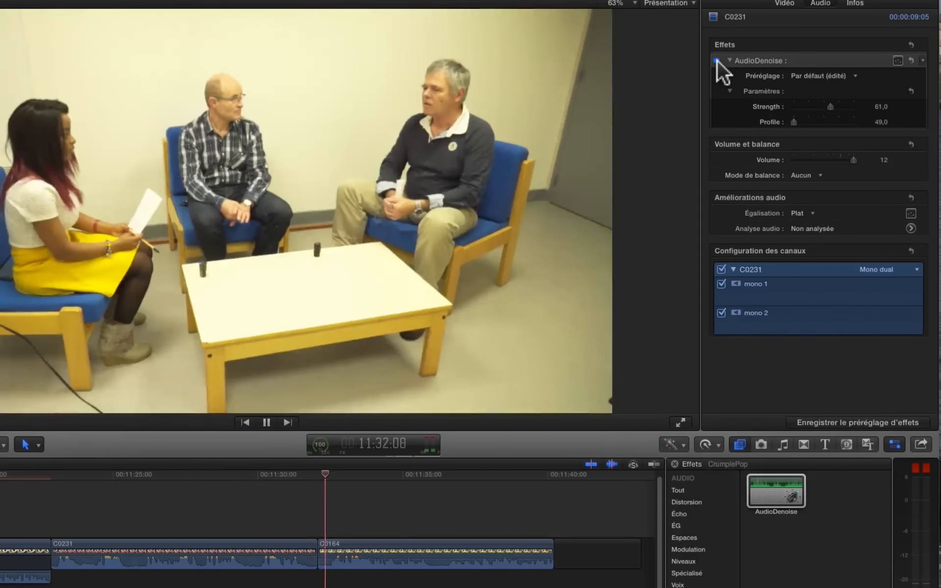
key(space)
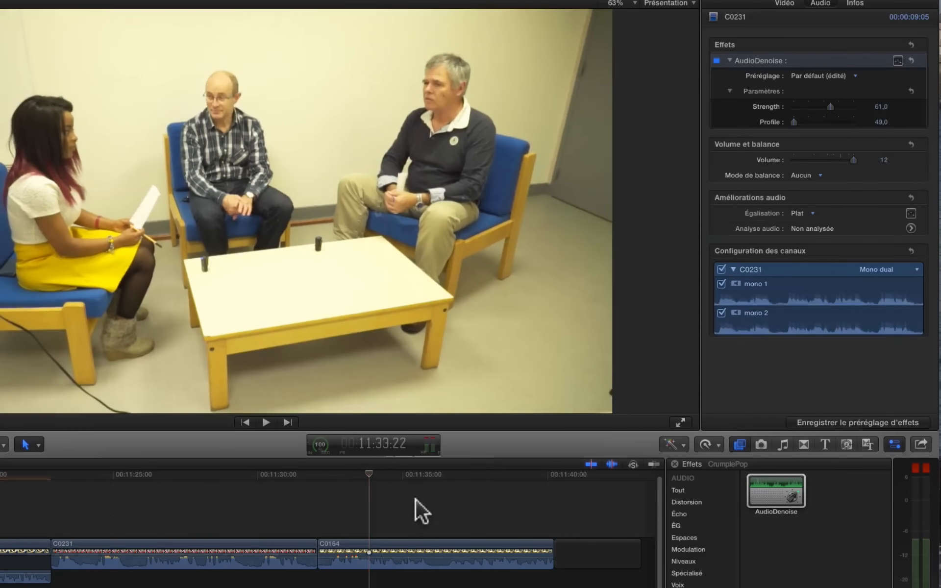
Play clip C0164 to hear its original sound and place the playhead back within the clip.
key(space)
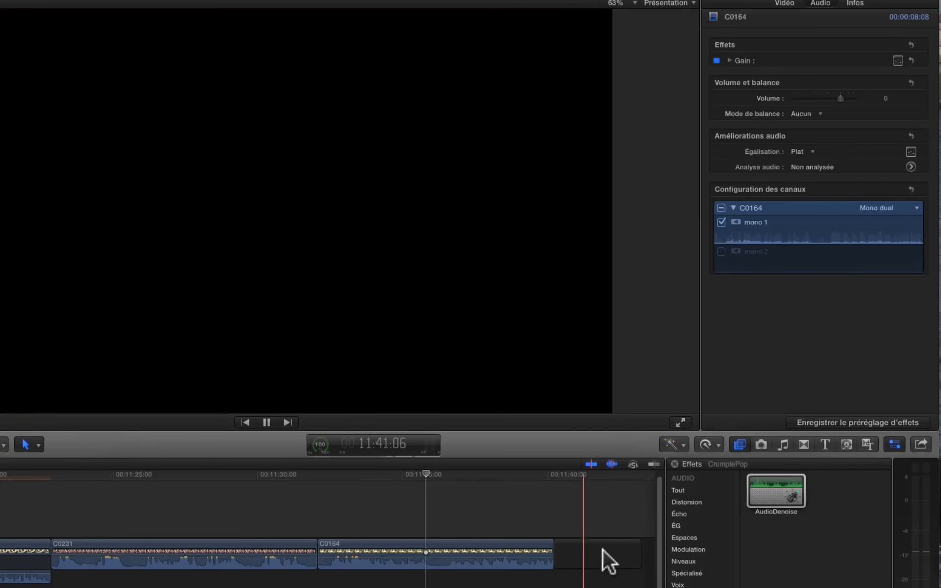
click(606, 551)
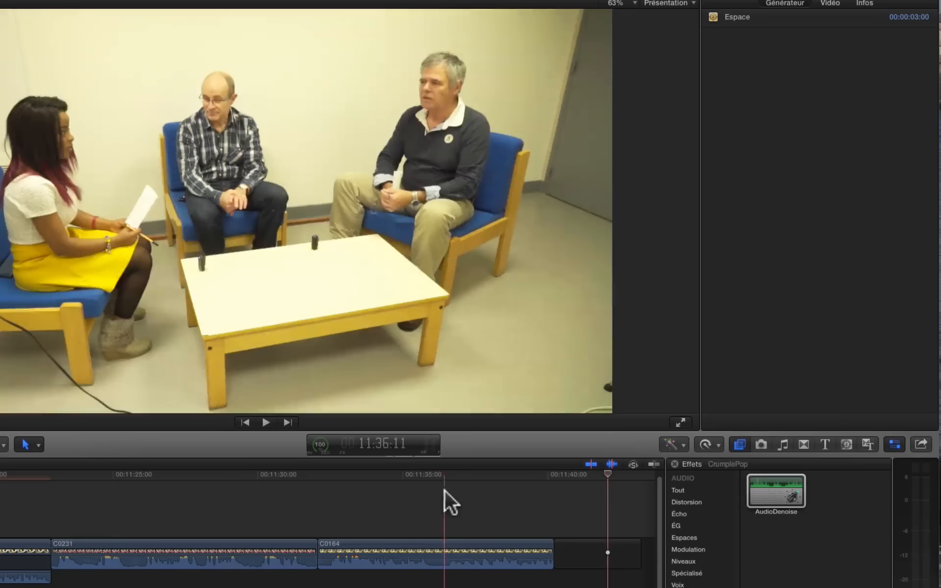
click(437, 476)
Apply the AudioDenoise effect to clip C0164 and play the clip to hear the result.
drag(778, 485, 444, 541)
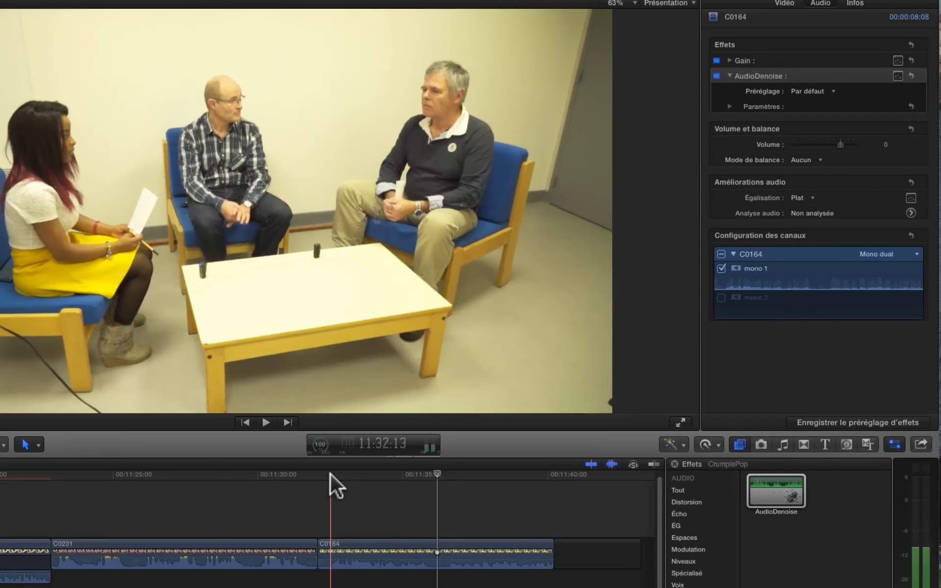
key(space)
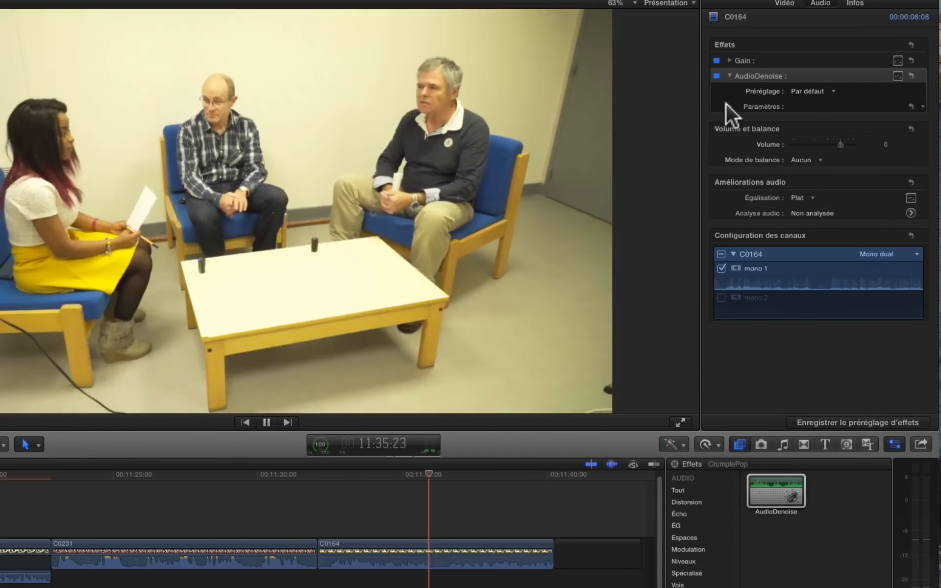
Set the AudioDenoise Strength of clip C0164 to 60 and play the clip to hear the result.
click(729, 105)
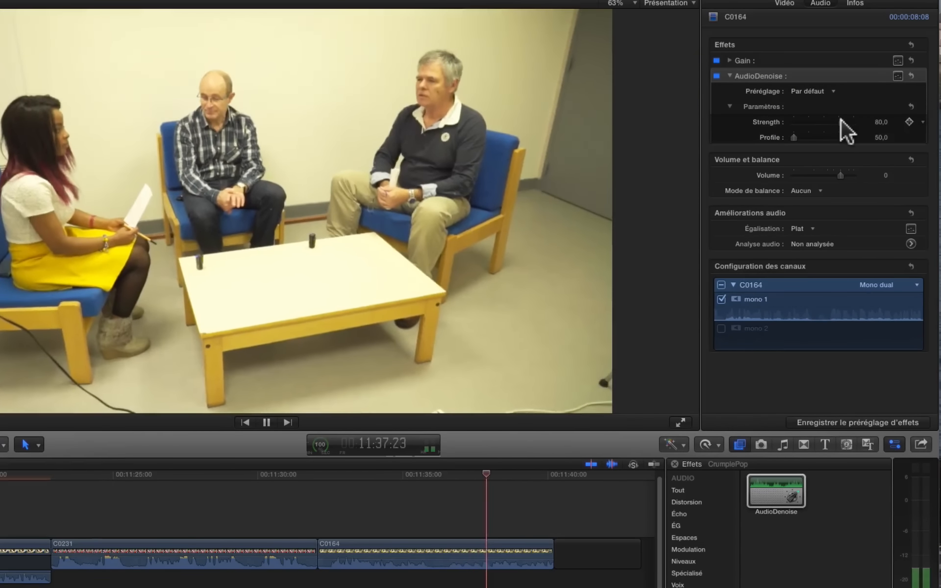
drag(841, 120, 828, 121)
key(space)
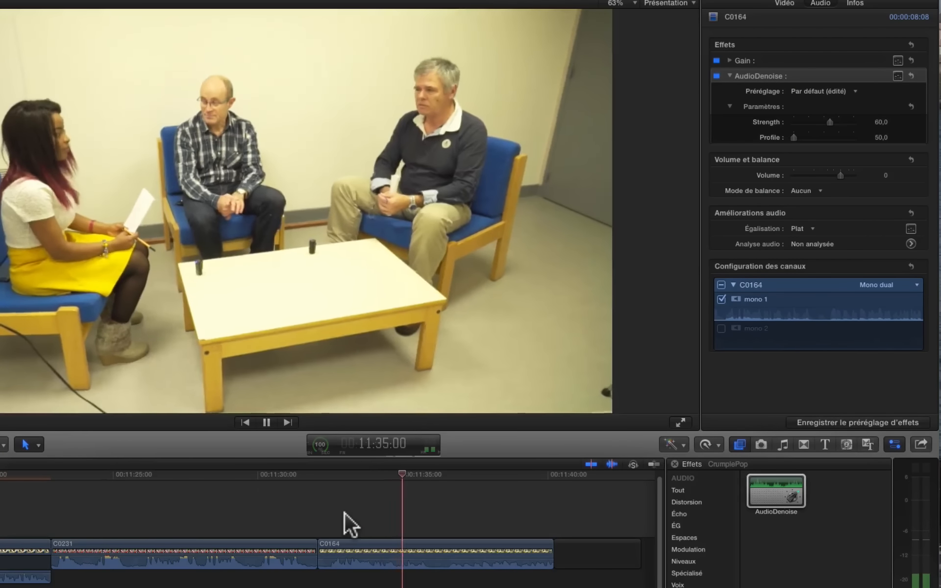
key(space)
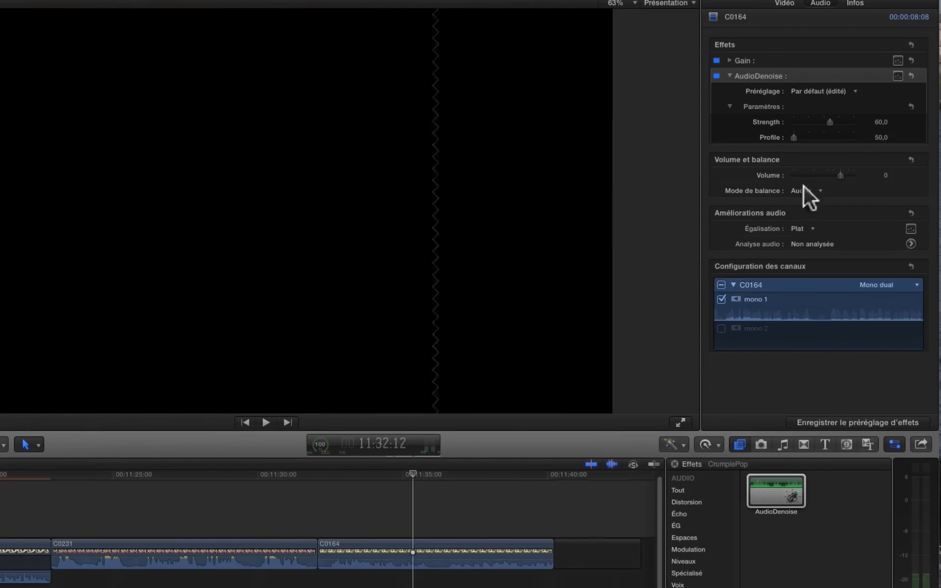
Raise the Volume of clip C0164 to 6 and replay the clip from near its start.
drag(885, 177, 886, 167)
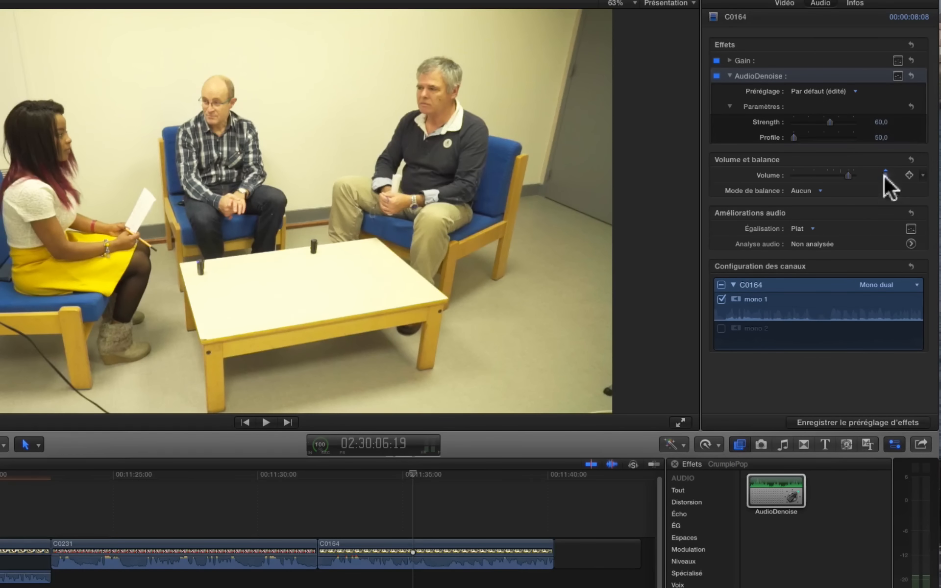
click(324, 481)
key(space)
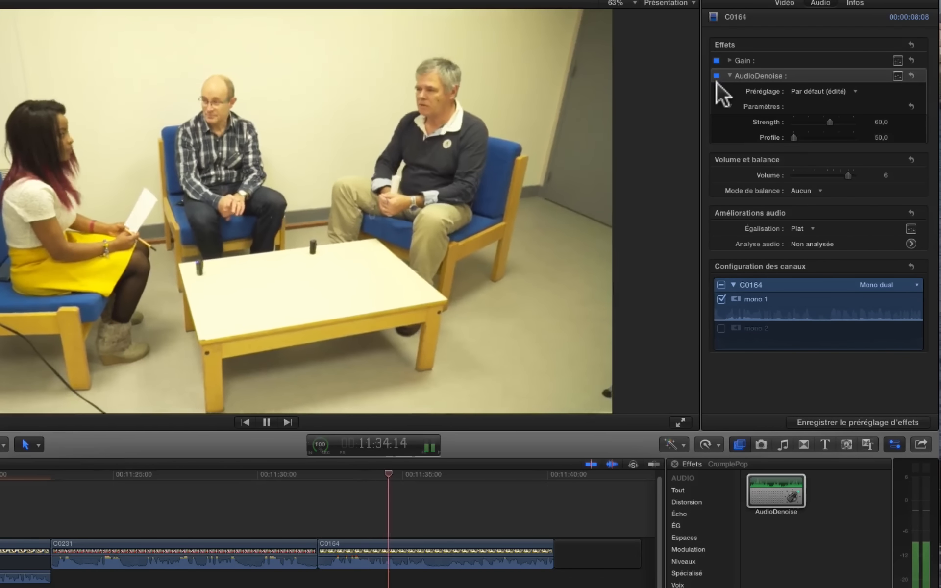
key(space)
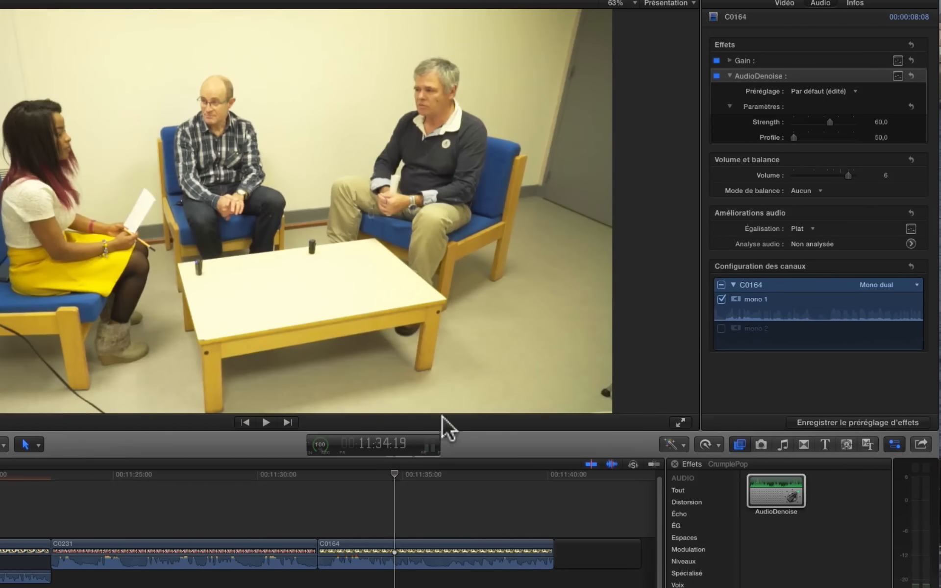
Play clip C0164 with AudioDenoise switched off for comparison, switch the effect back on and reposition the playhead within the clip.
click(716, 76)
key(space)
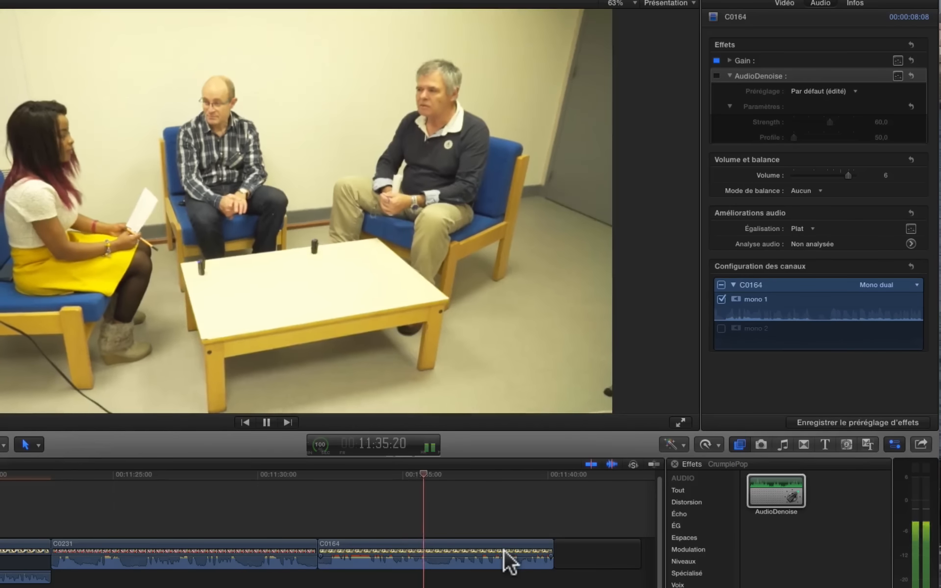
key(space)
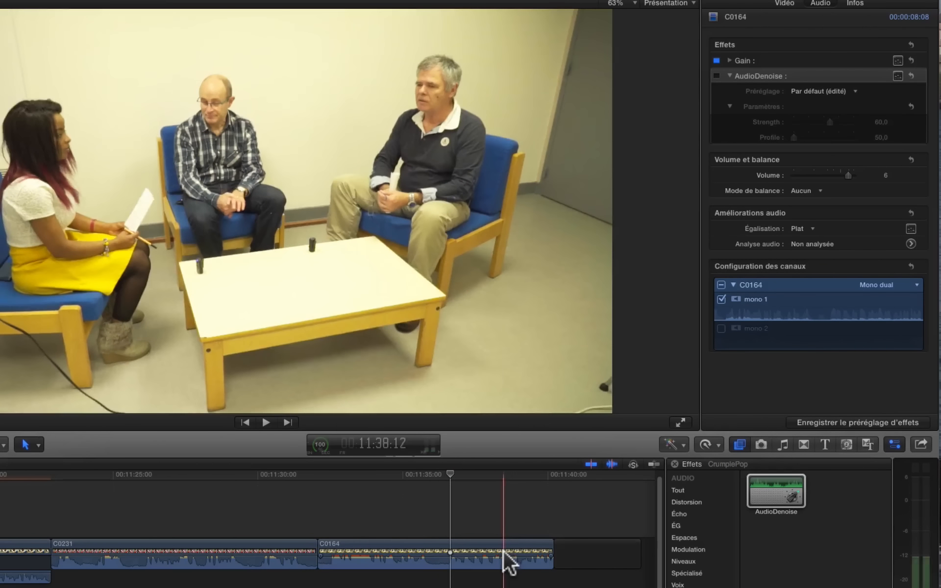
click(716, 75)
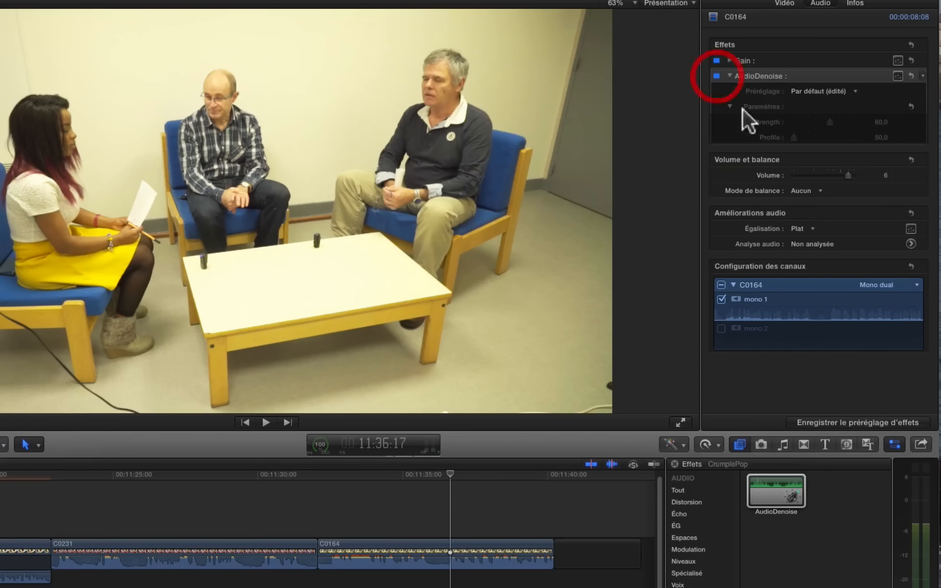
click(439, 479)
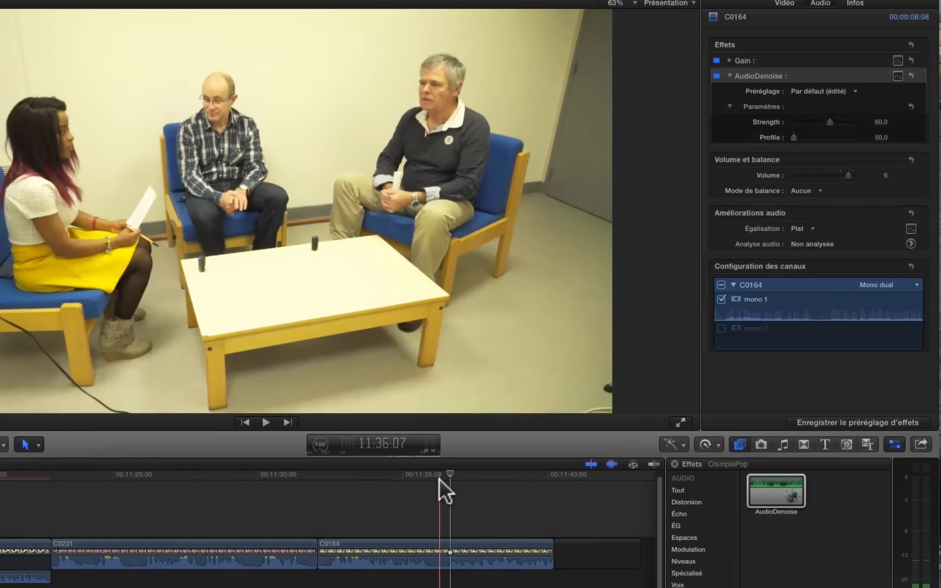
Add a second AudioDenoise effect to clip C0164, raise its Volume to 12 and play the clip.
drag(783, 475, 393, 543)
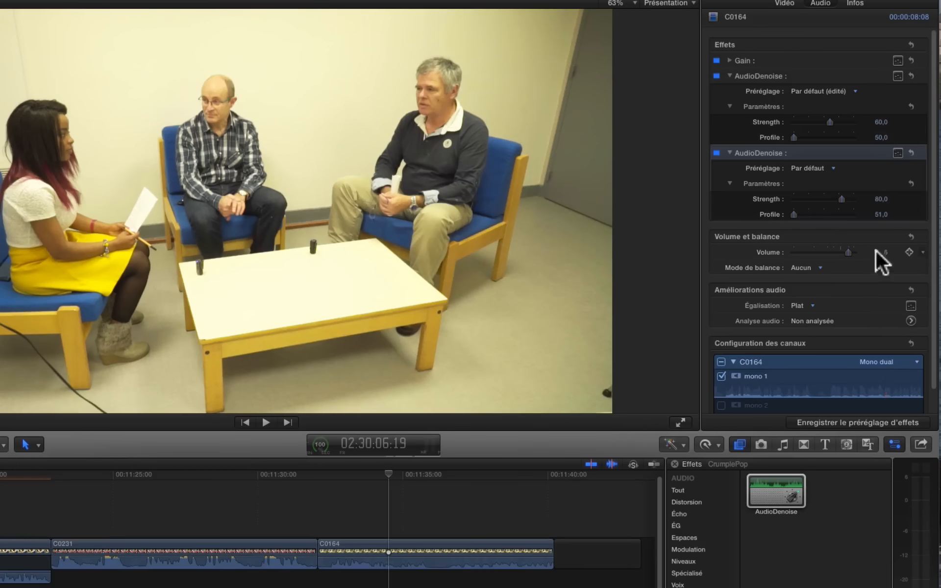
drag(848, 252, 854, 249)
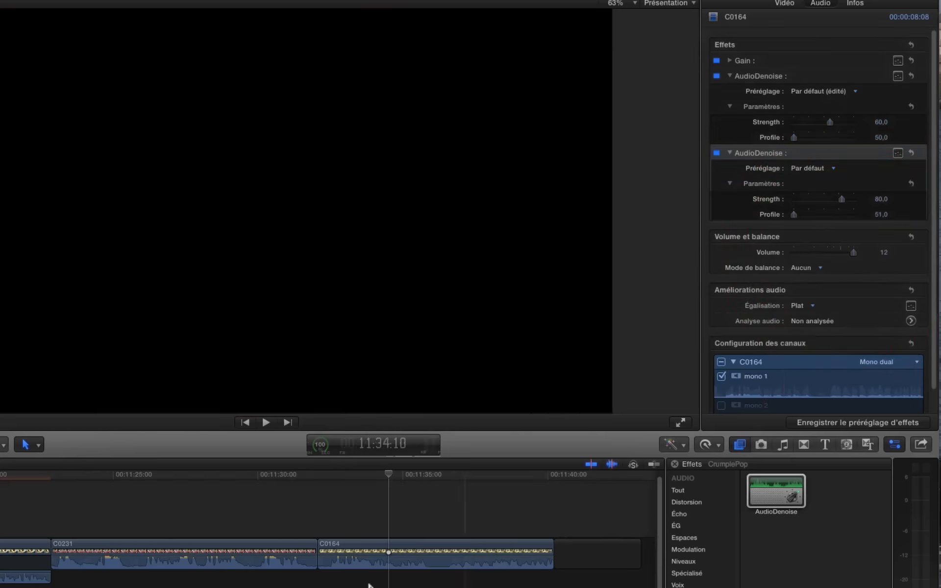
key(space)
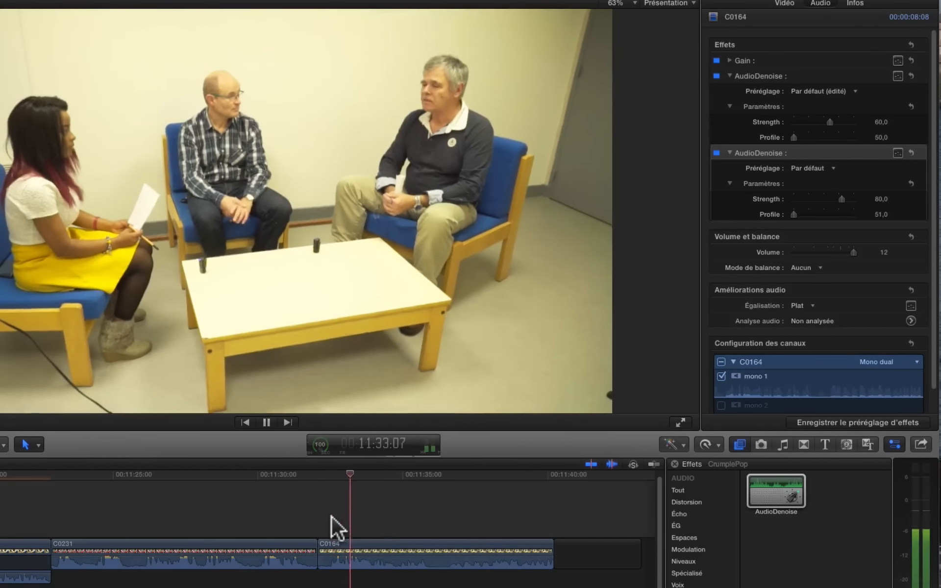
Set the second AudioDenoise effect's Strength to 57 and replay clip C0164 from its beginning.
drag(843, 194, 828, 196)
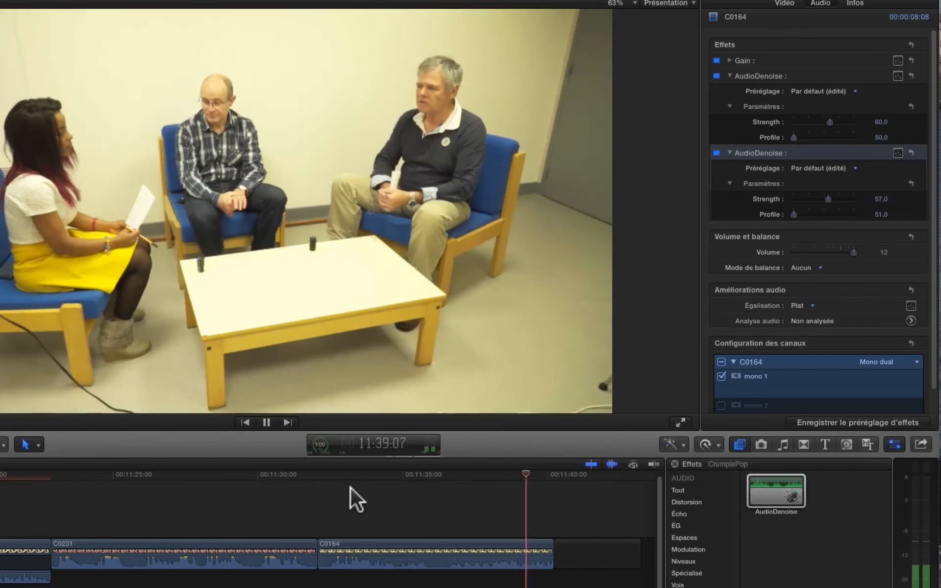
click(325, 474)
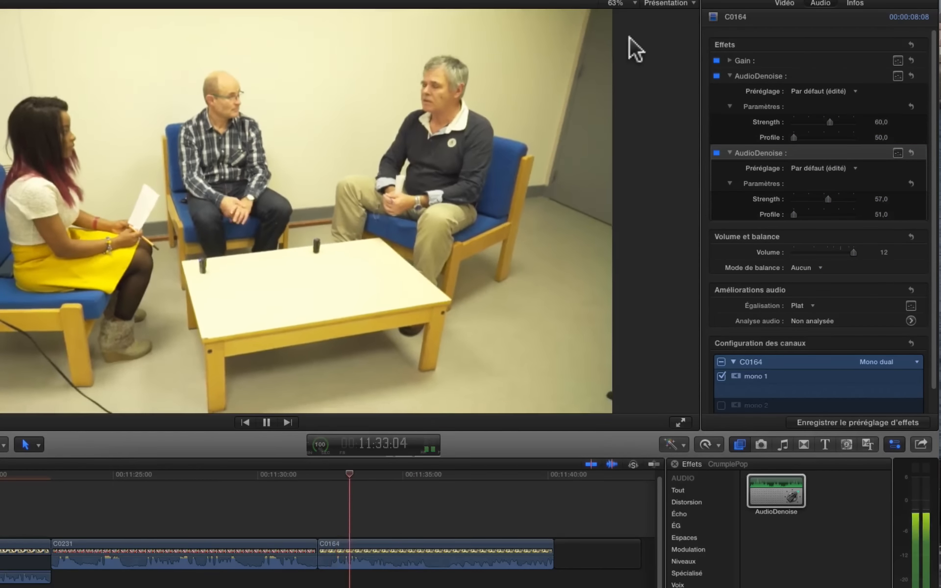
key(space)
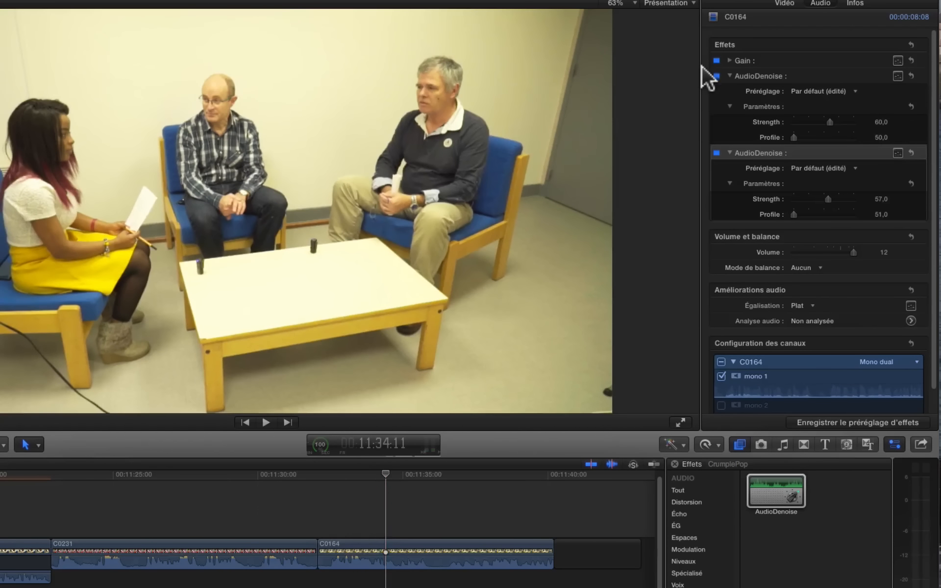
Switch off both AudioDenoise effects, lower the Volume to 1 and play clip C0164 without noise reduction.
click(717, 75)
click(717, 153)
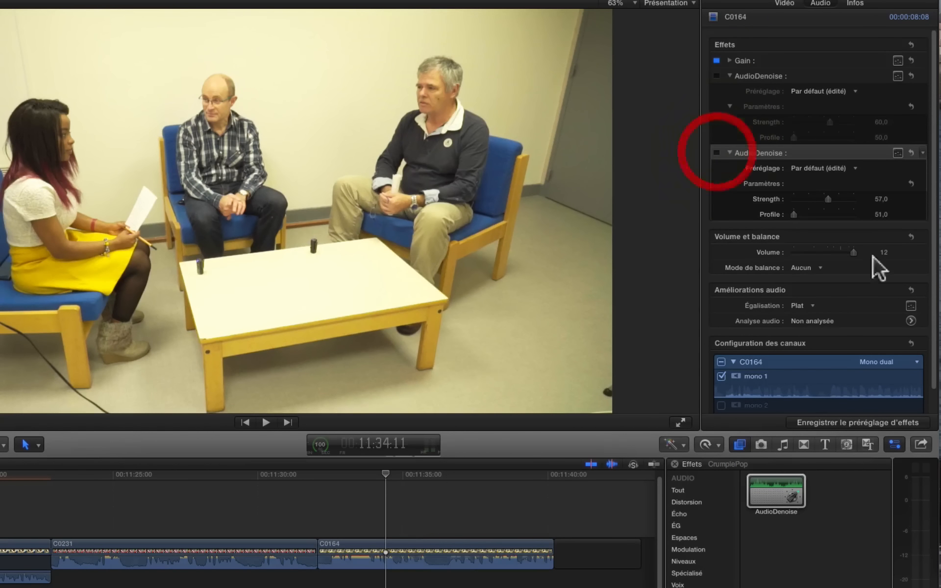
click(841, 252)
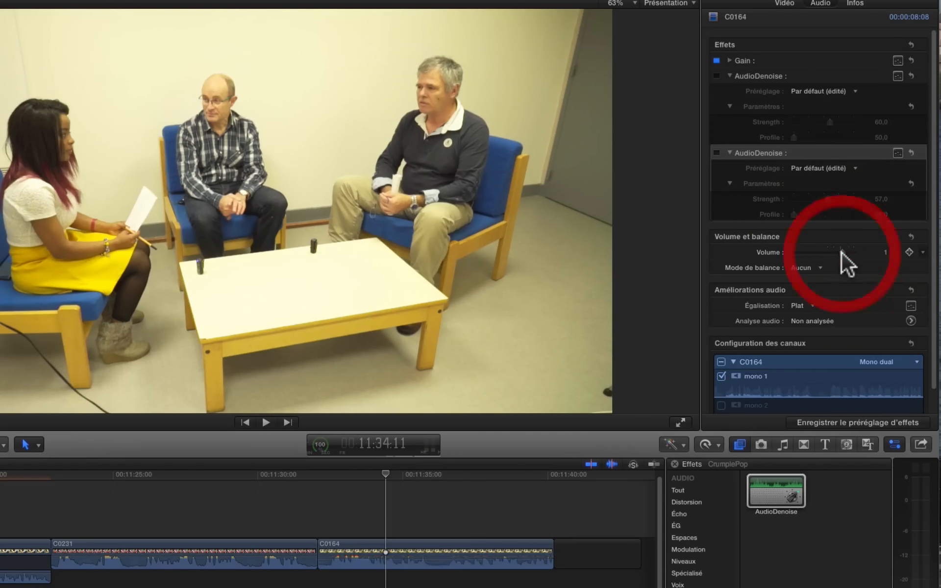
key(space)
key(space)
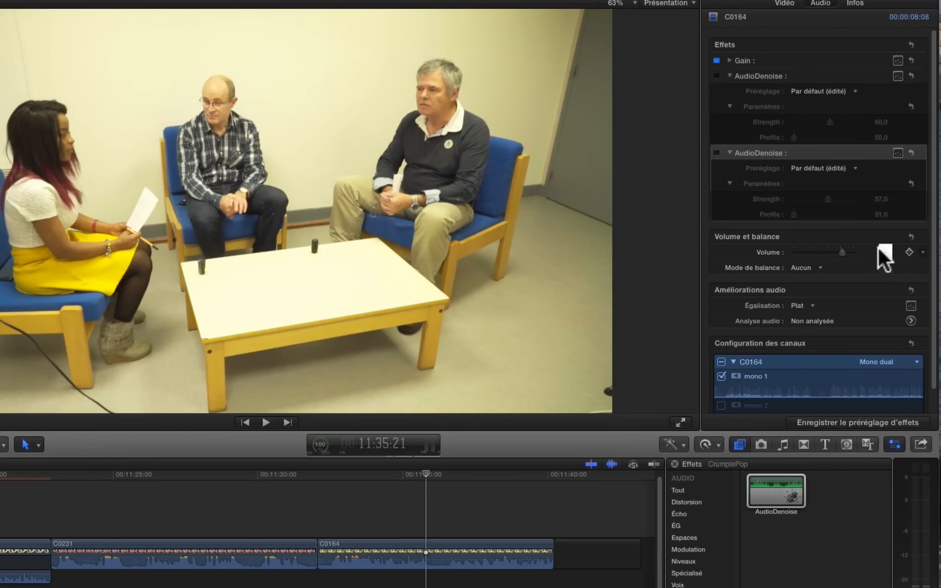
Switch both AudioDenoise effects back on, set the Volume to 12 and play clip C0164.
click(716, 76)
click(716, 153)
click(852, 251)
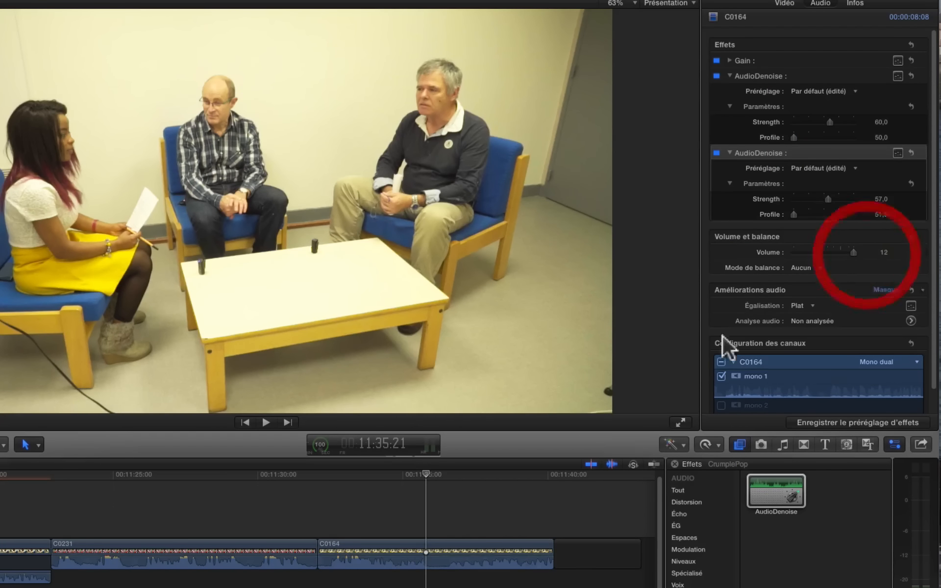
key(space)
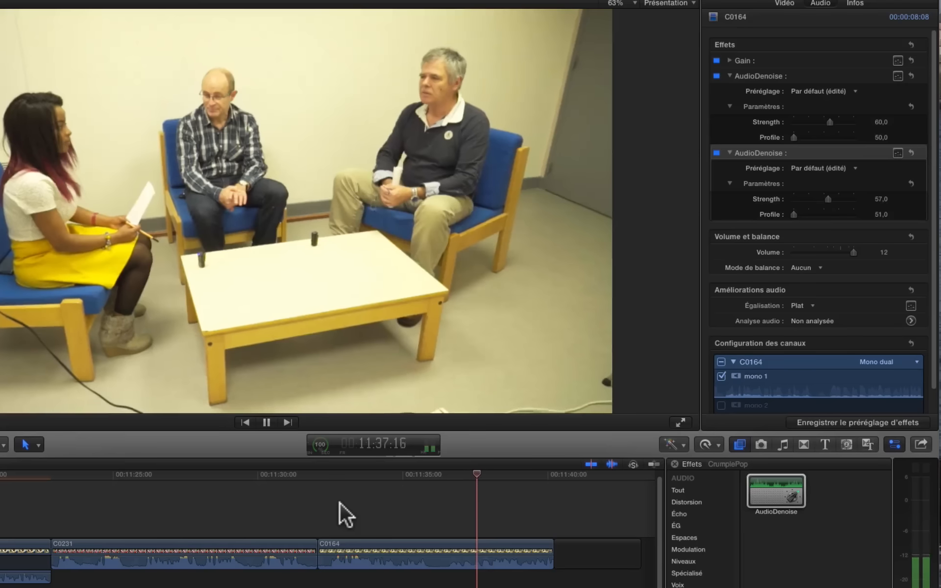
key(space)
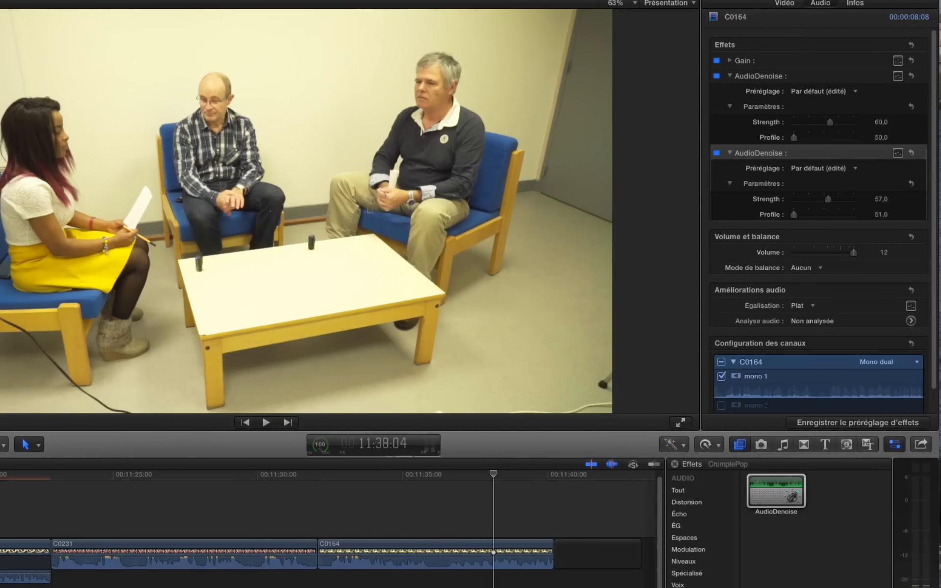
Switch off both AudioDenoise effects on clip C0164 and open its built-in audio enhancement settings.
scroll(429, 498, left, 3)
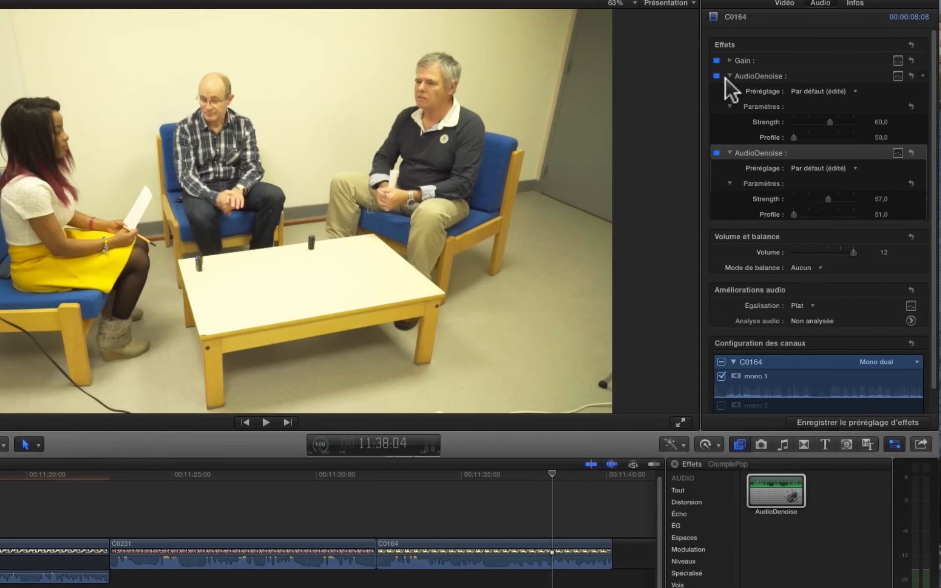
click(717, 75)
click(716, 149)
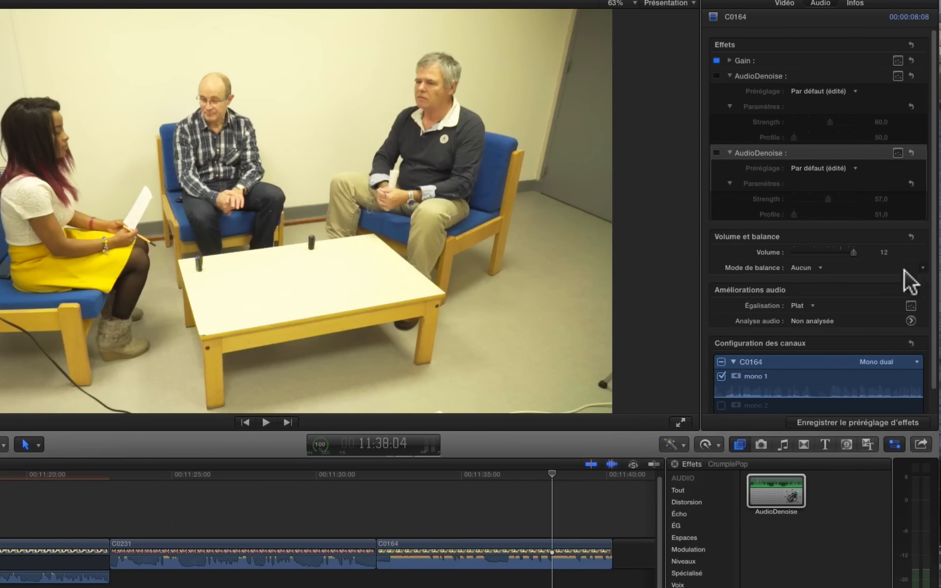
click(909, 319)
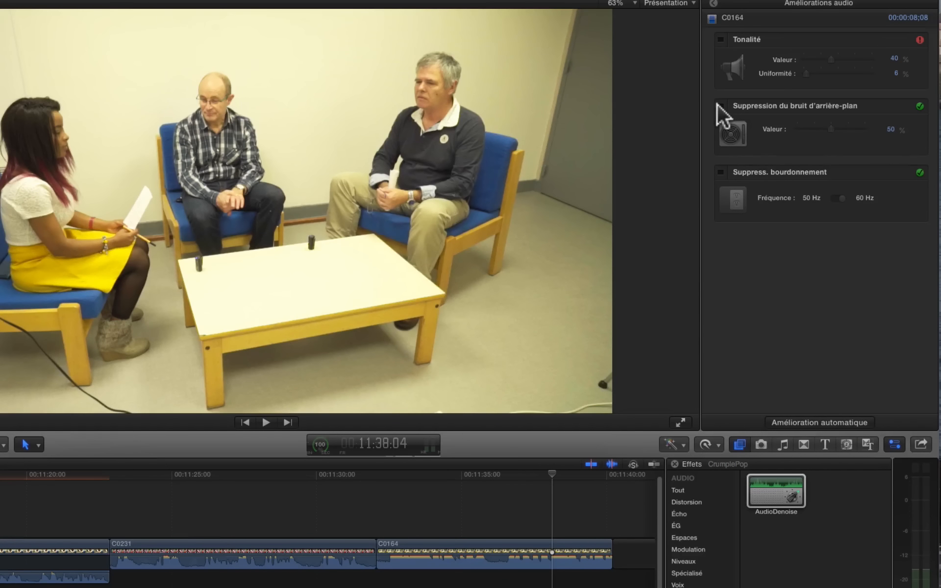
Enable the built-in background noise removal at 50% for clip C0164 and play the clip.
click(720, 106)
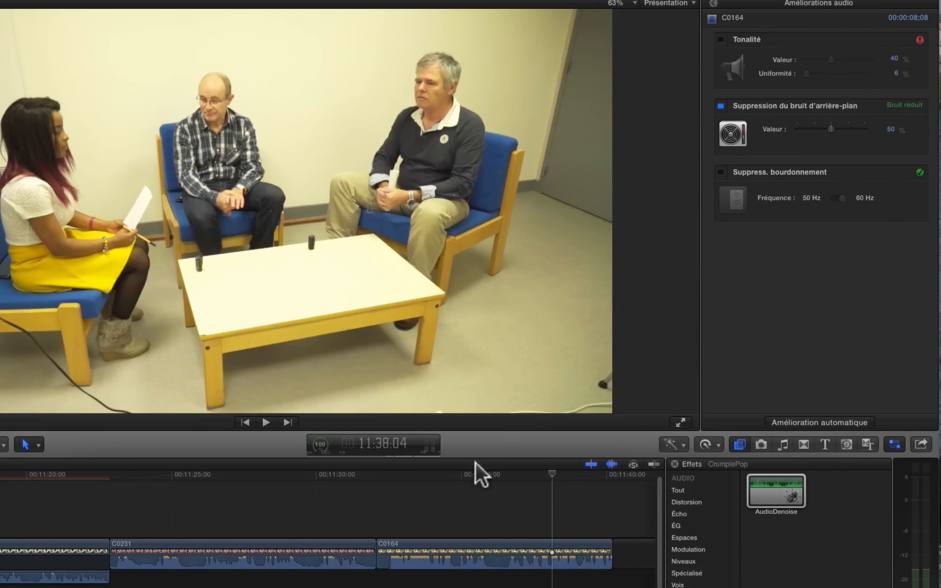
click(438, 484)
key(space)
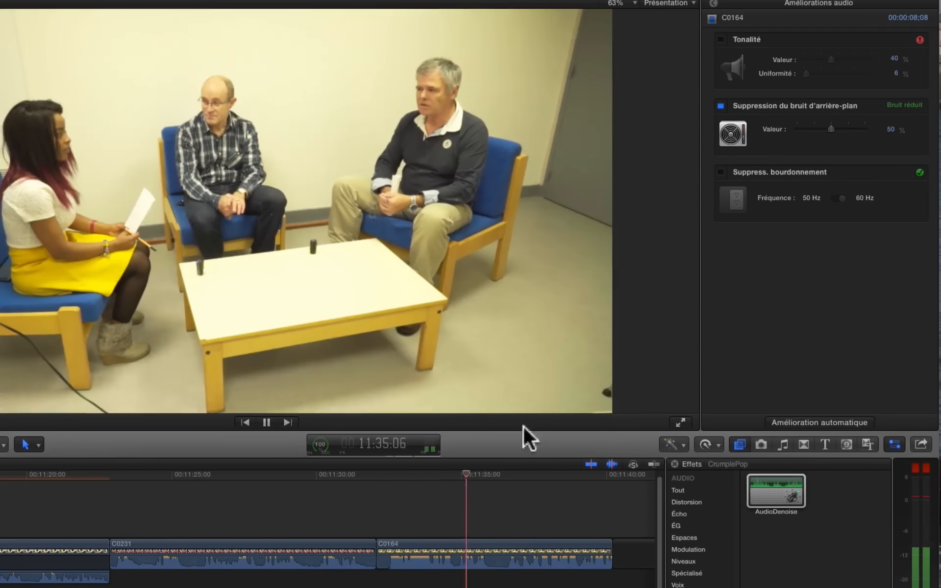
key(space)
Play clip C0164 with the Tonalité enhancement enabled at 40% and 6% uniformity, and switch that enhancement off again.
click(722, 38)
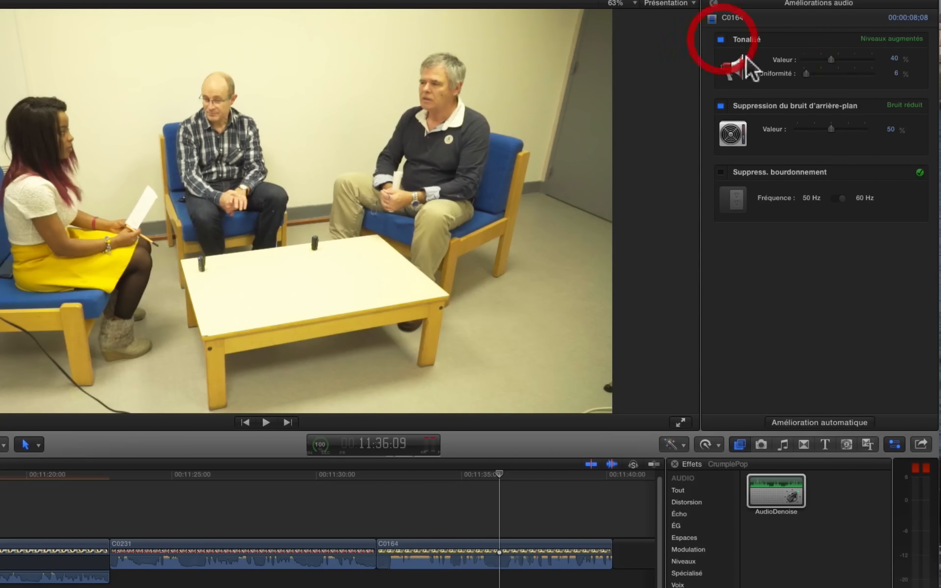
key(space)
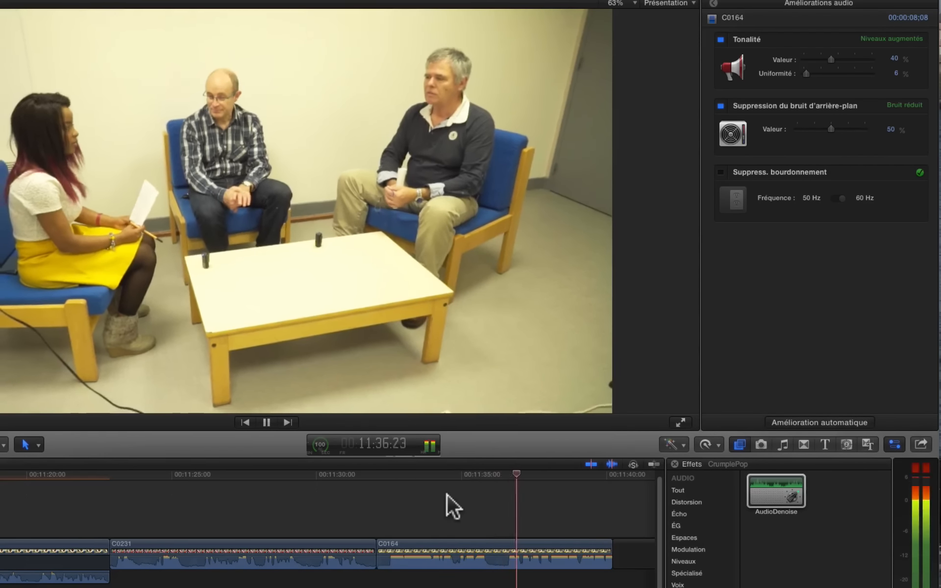
key(space)
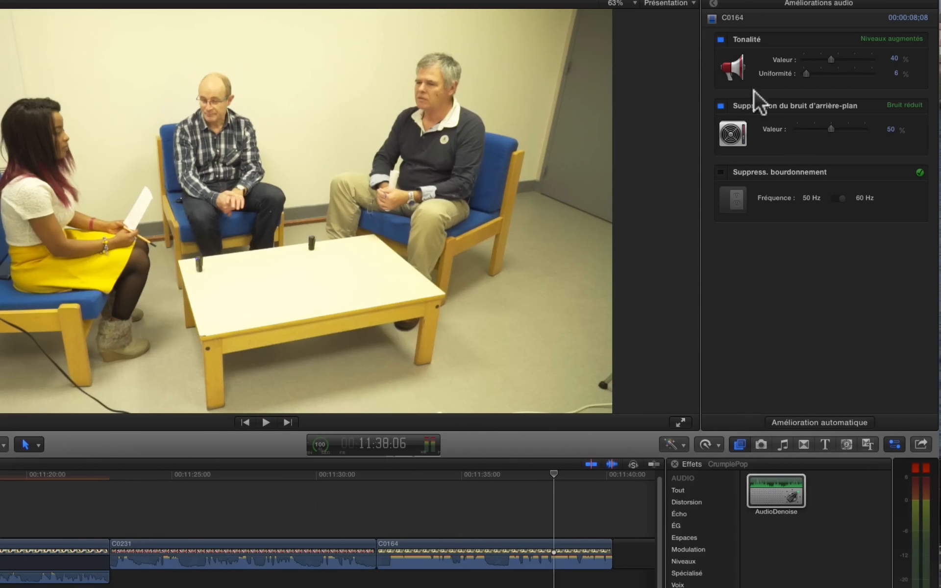
click(722, 39)
Play clip C0164 with background noise removal at 82%, replay it at 47%, and switch the noise removal off.
drag(833, 129, 853, 129)
key(space)
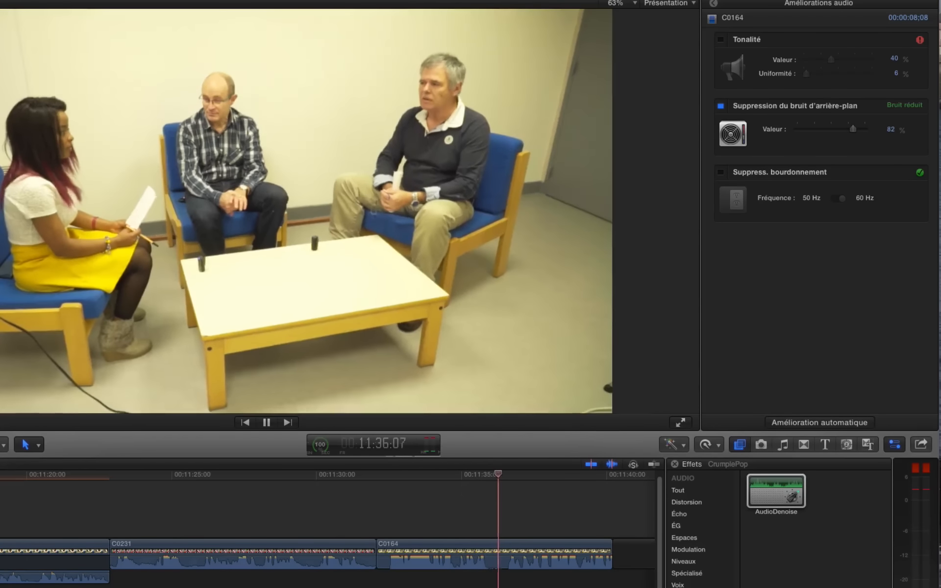
click(829, 128)
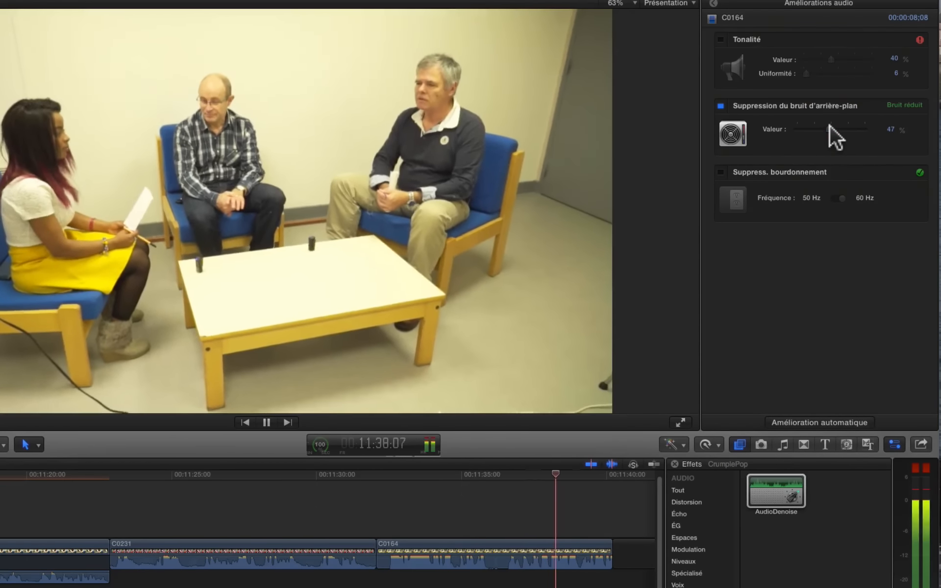
key(space)
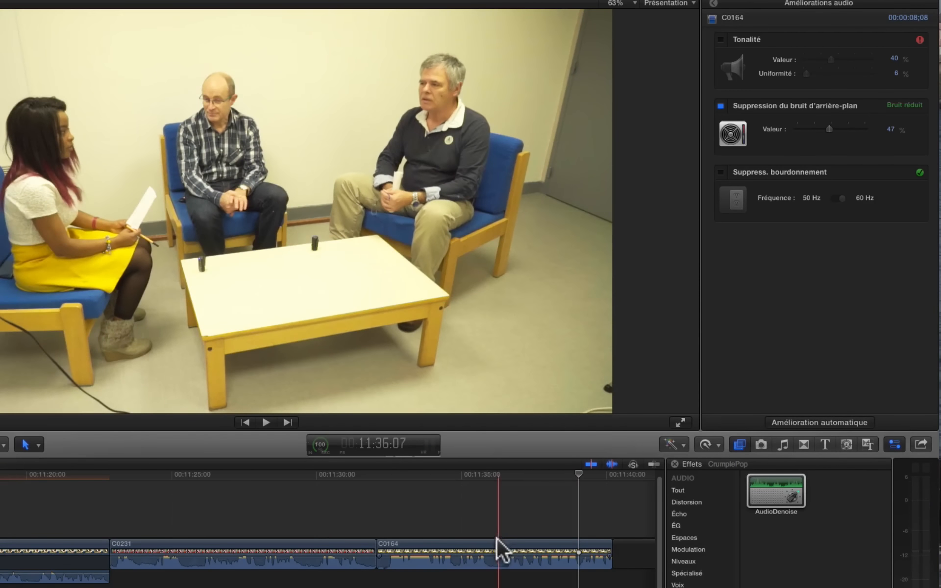
key(space)
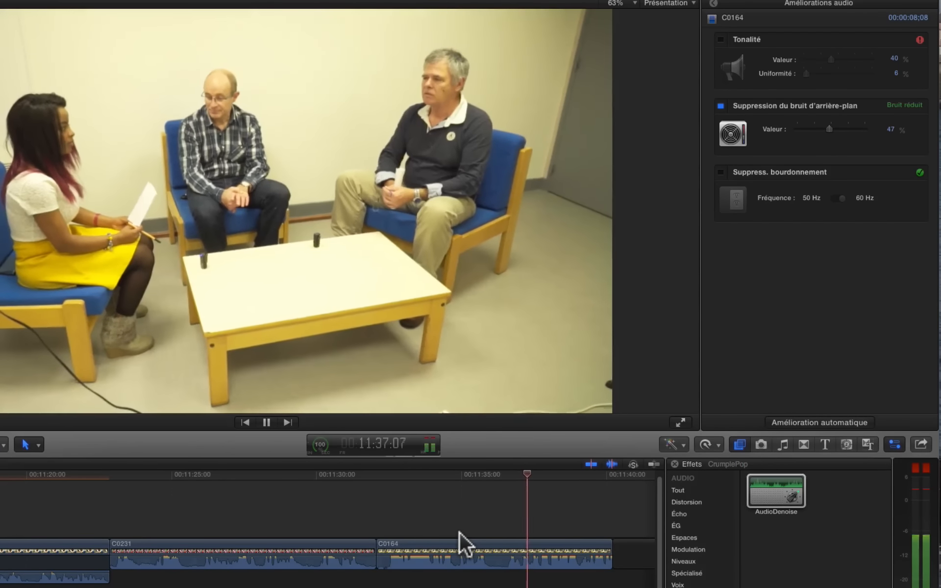
key(space)
click(721, 106)
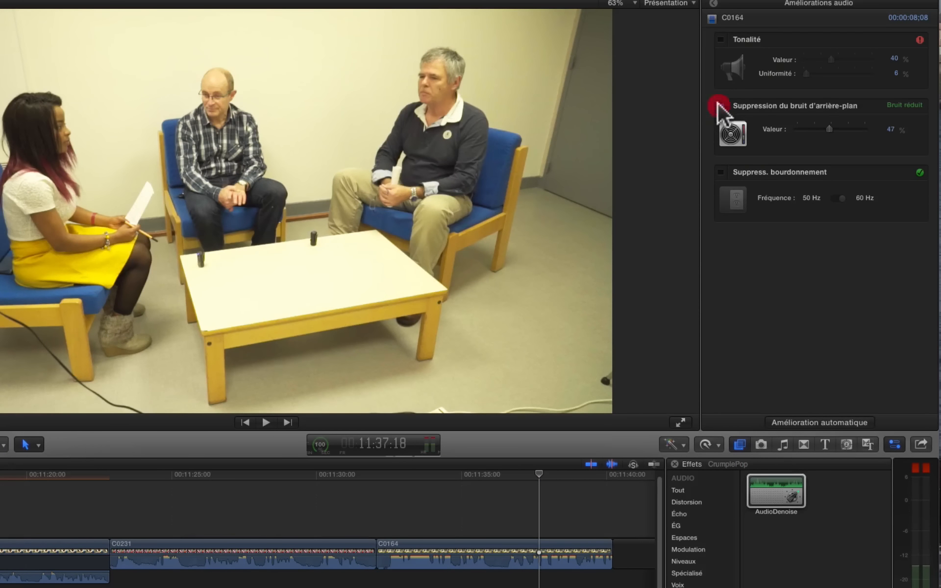
Return to the audio effects of clip C0164, switch both AudioDenoise effects back on, and play part of the clip.
click(710, 4)
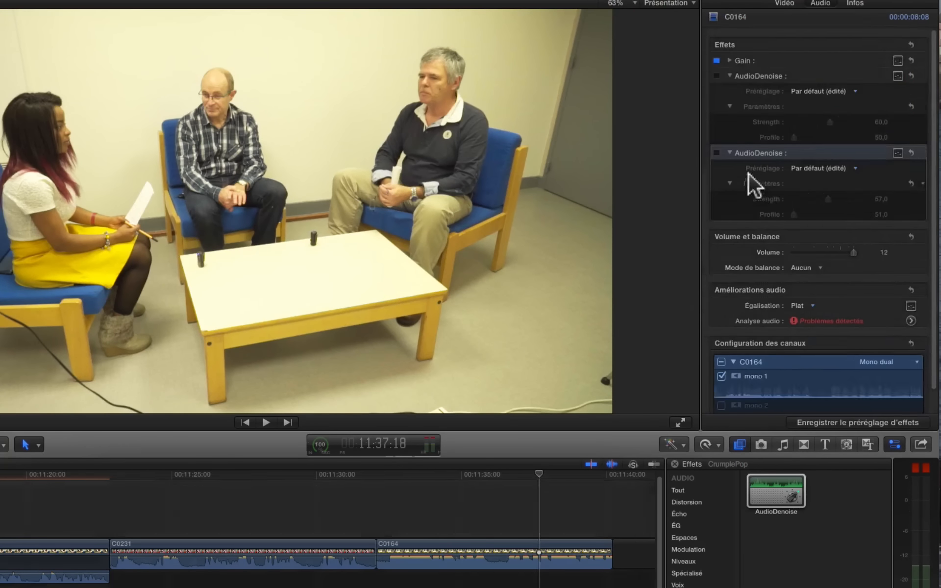
click(716, 152)
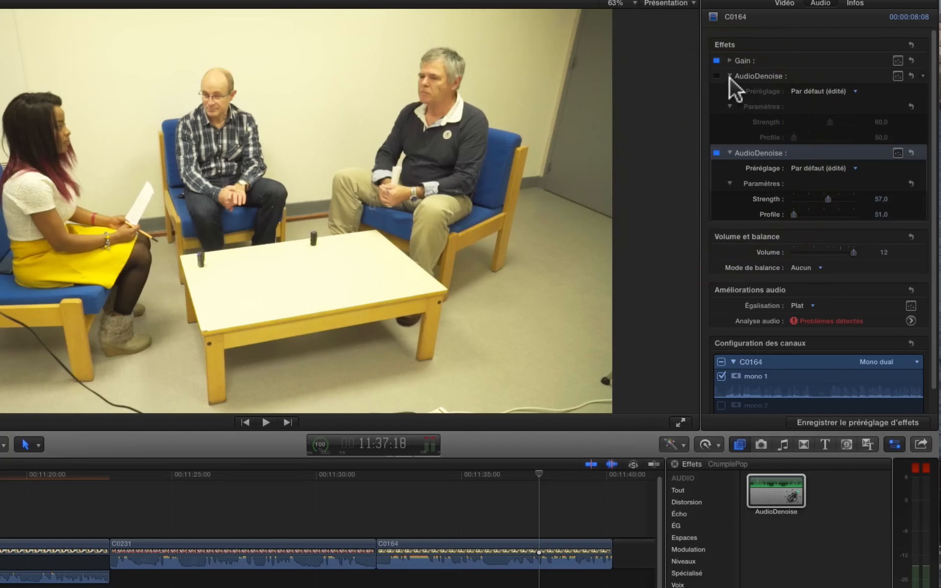
click(716, 76)
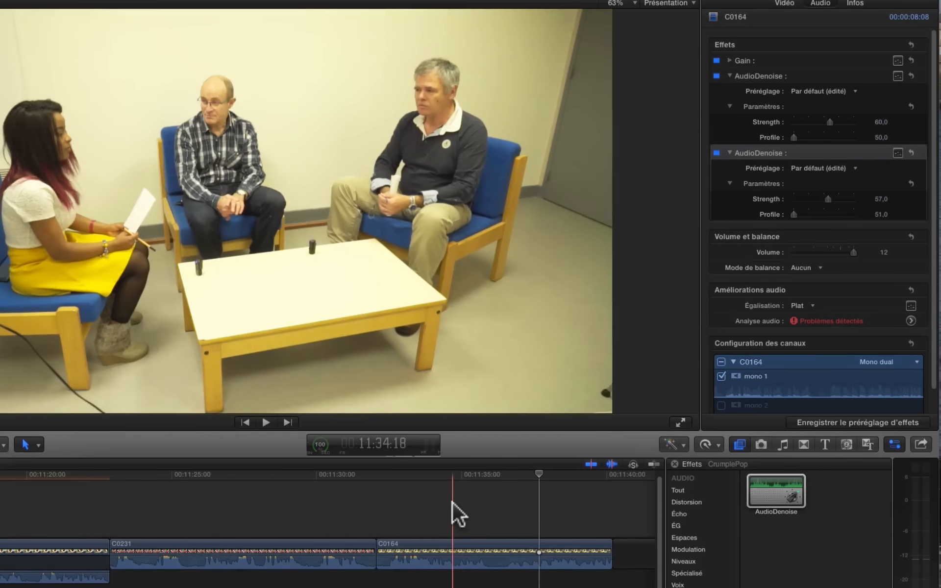
click(452, 502)
key(space)
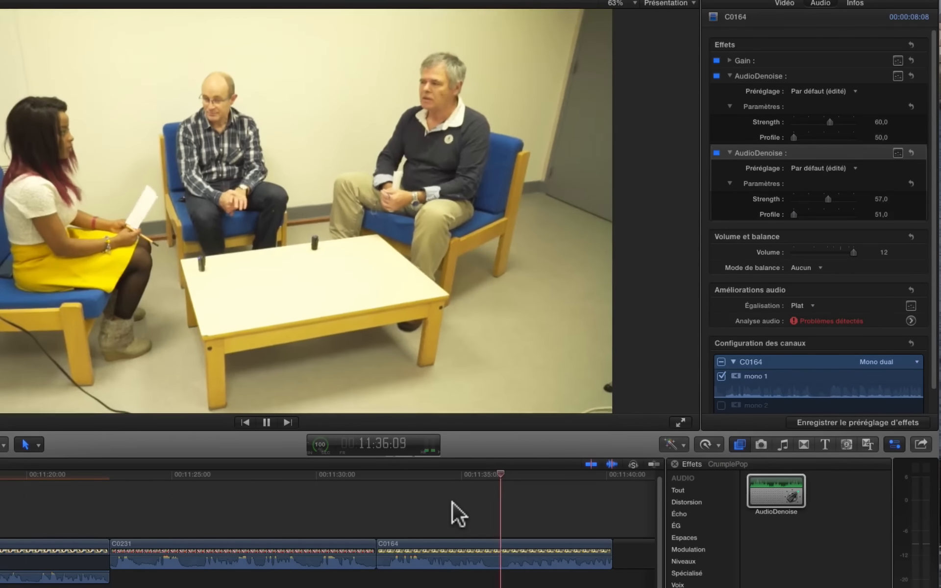
key(space)
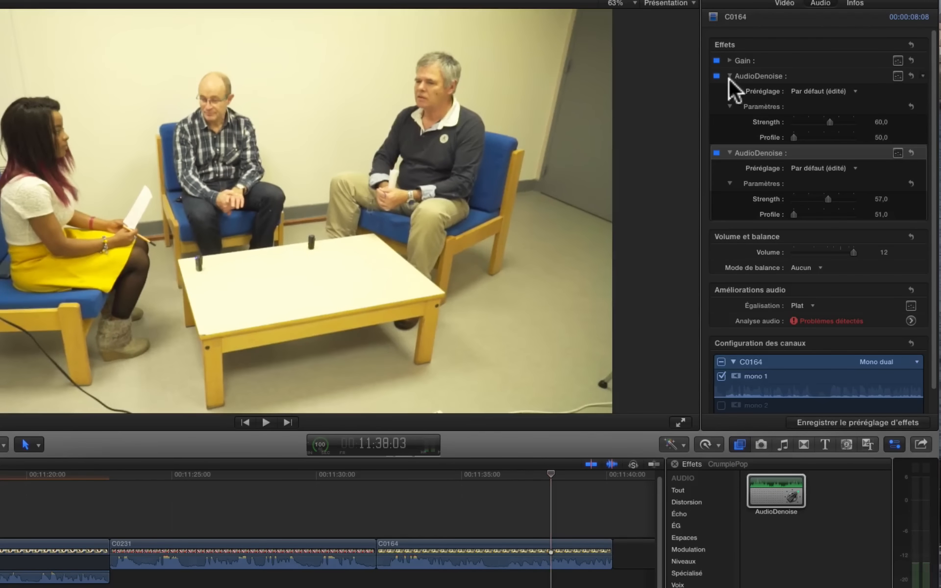
Switch off both AudioDenoise effects on clip C0164 and play the same passage without them.
click(717, 76)
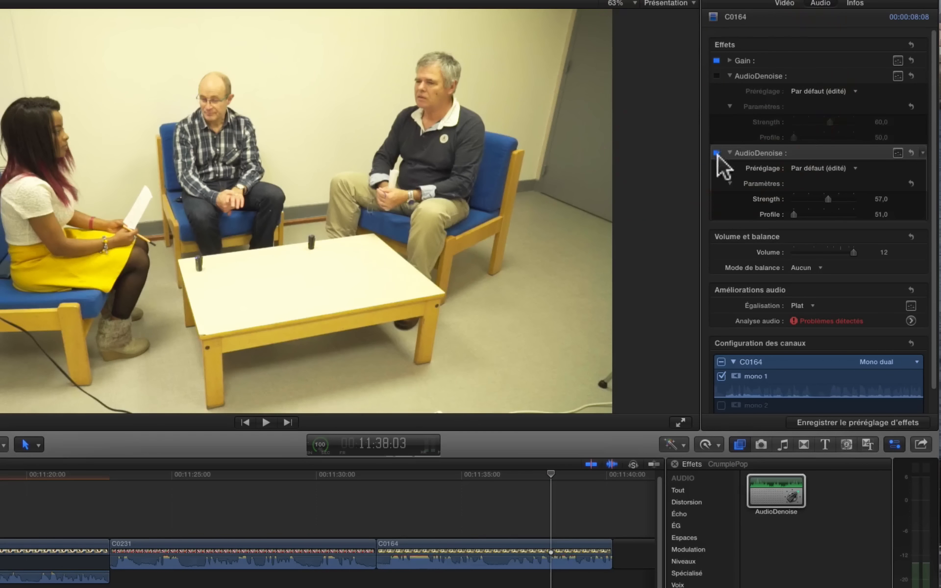
click(717, 152)
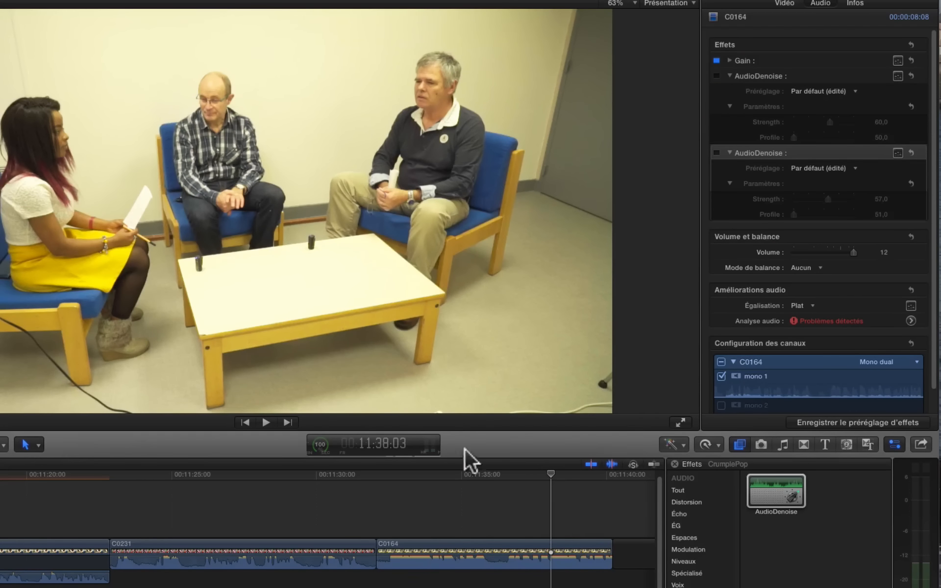
key(space)
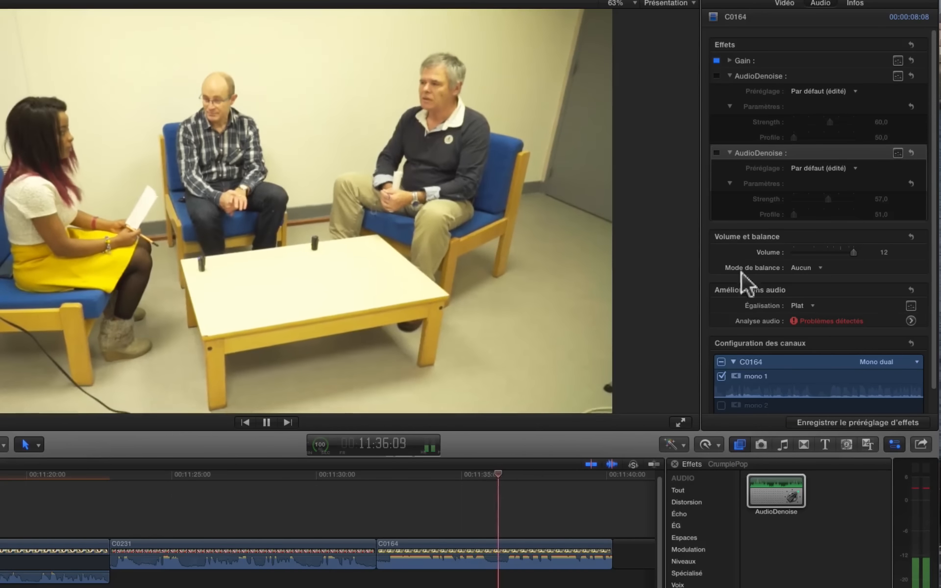
key(space)
Lower the volume of clip C0164 to 1 and replay the passage without noise reduction.
drag(854, 252, 842, 252)
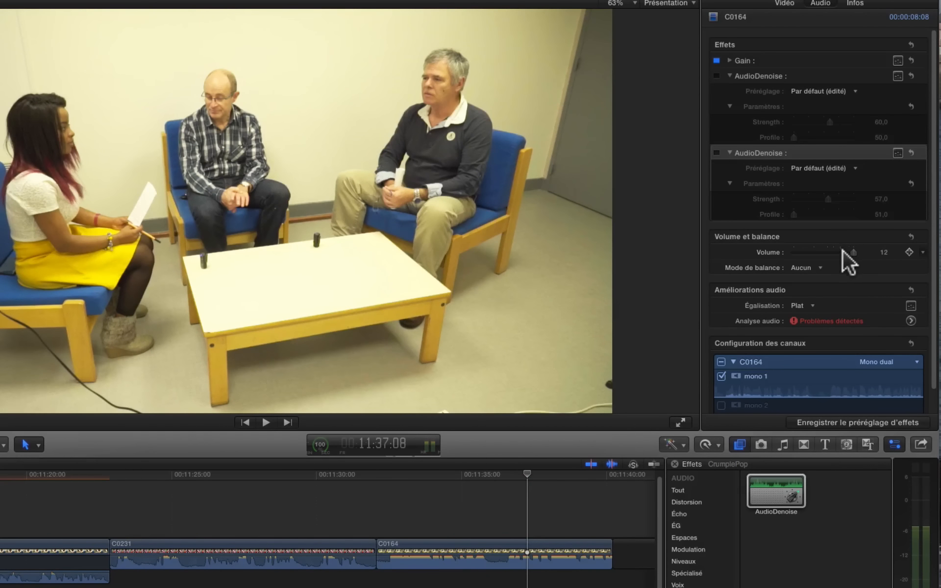
key(space)
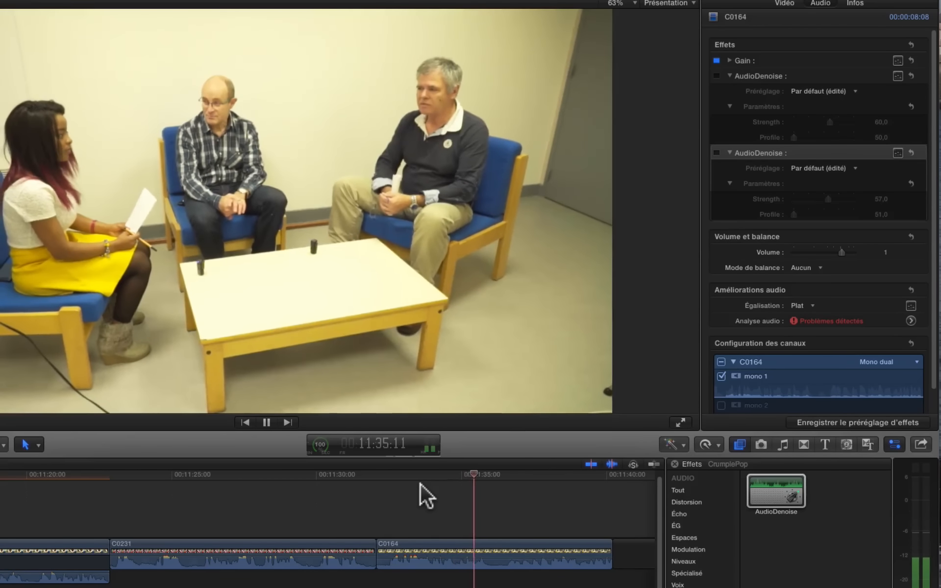
key(space)
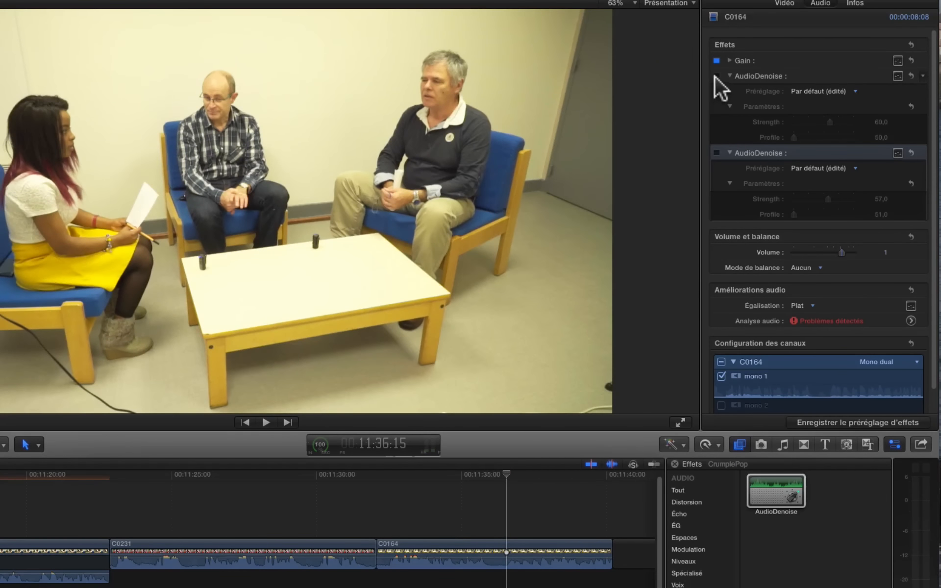
Re-enable both AudioDenoise effects on clip C0164, raise its volume to 12, and play the clip through.
click(716, 76)
click(717, 151)
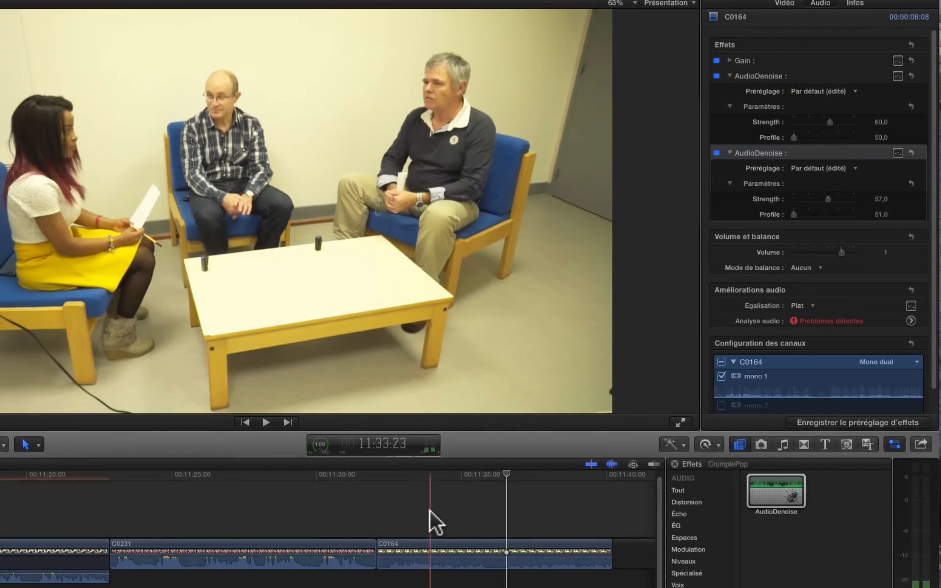
click(854, 251)
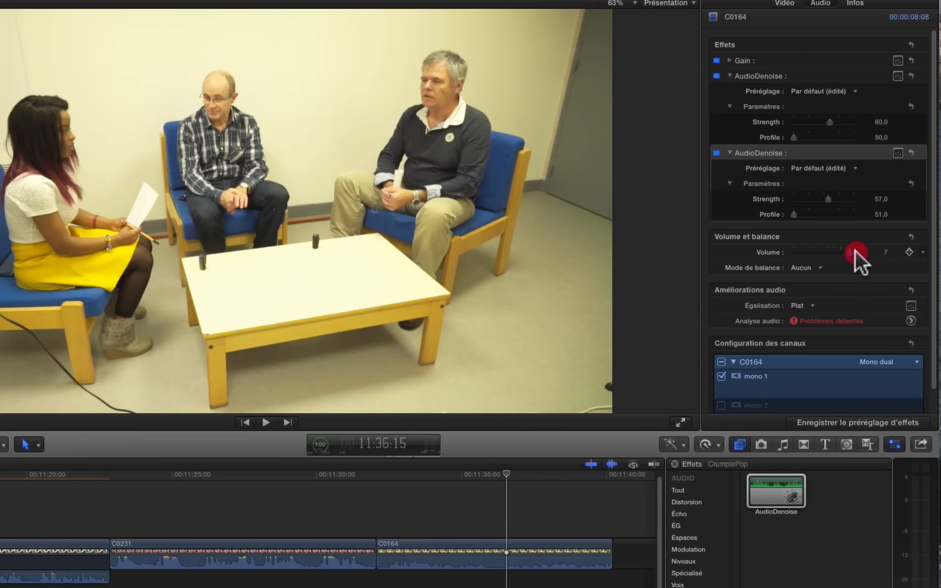
click(448, 504)
key(space)
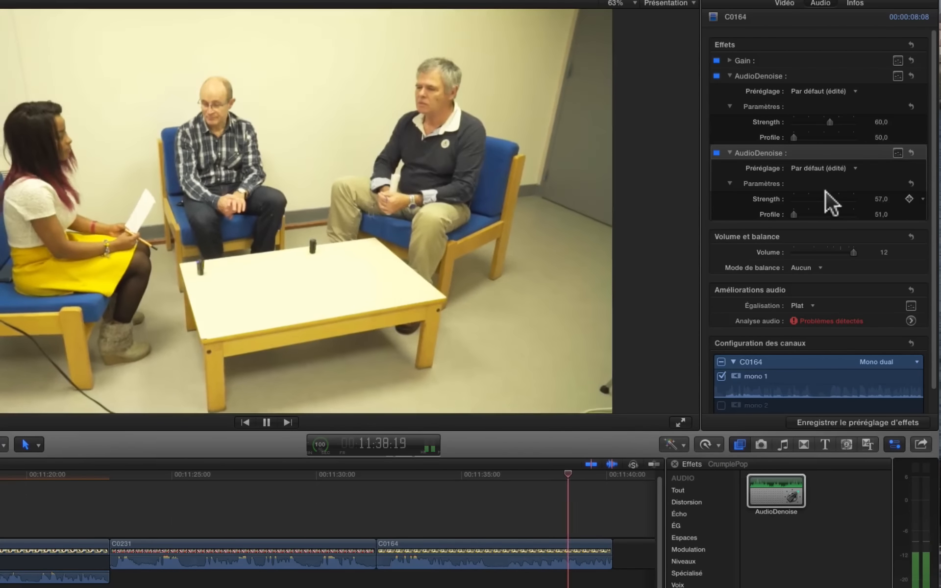
drag(828, 199, 831, 198)
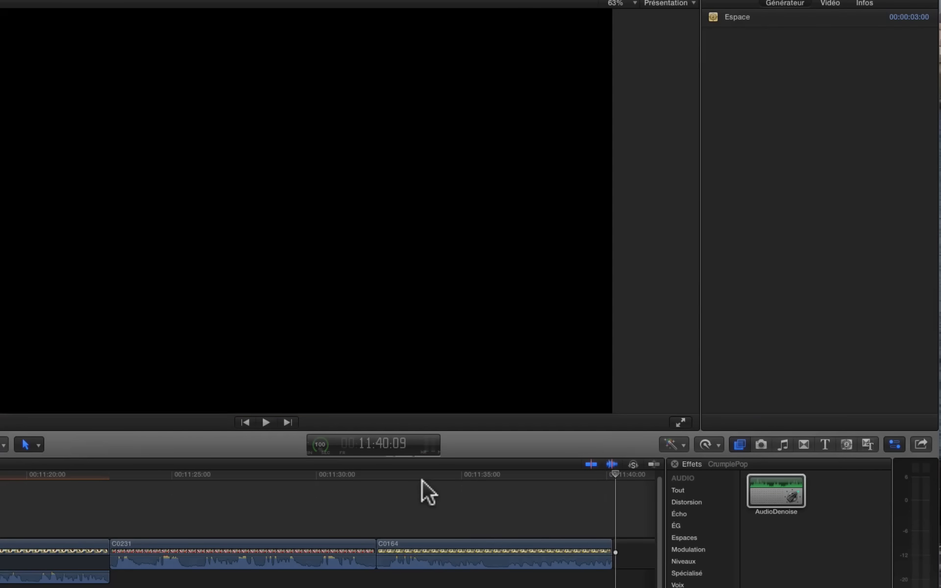